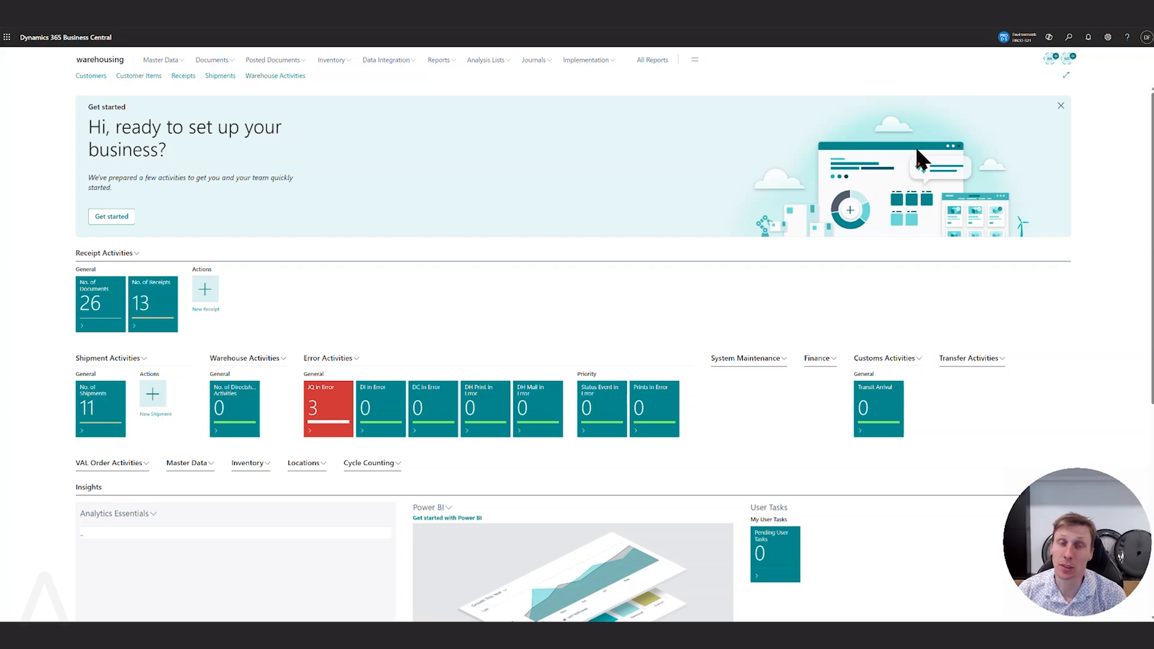
# Search for "status template", open the Status Template List and open the RECEIPT template.
pyautogui.click(1069, 36)
pyautogui.write('sta')
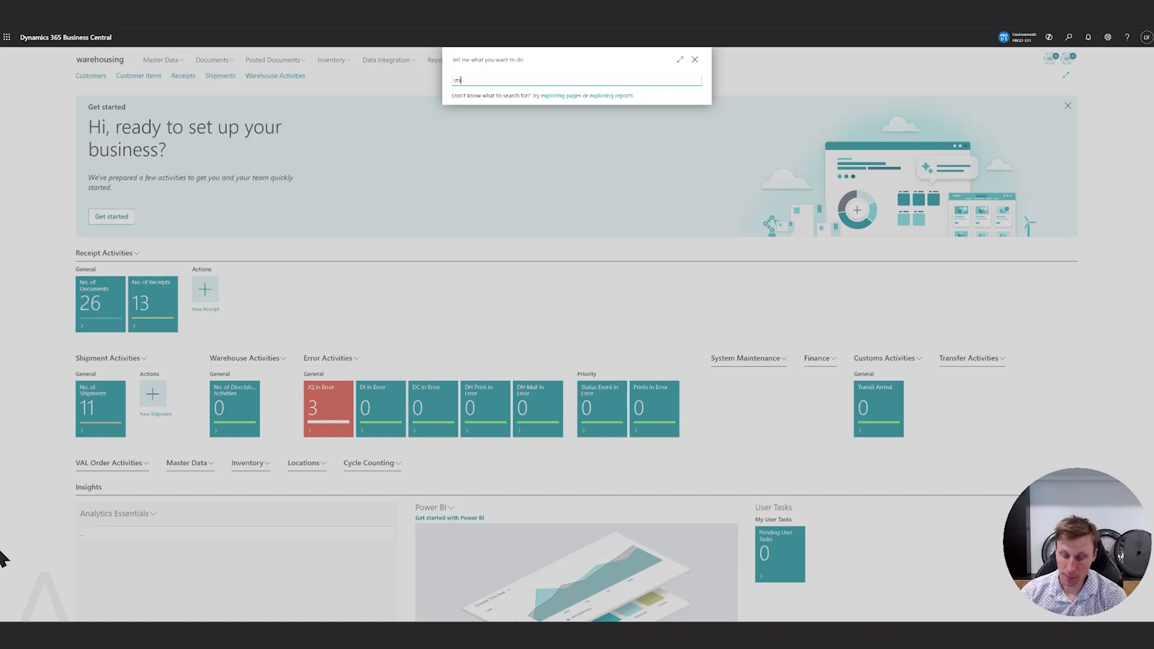
pyautogui.write('tus')
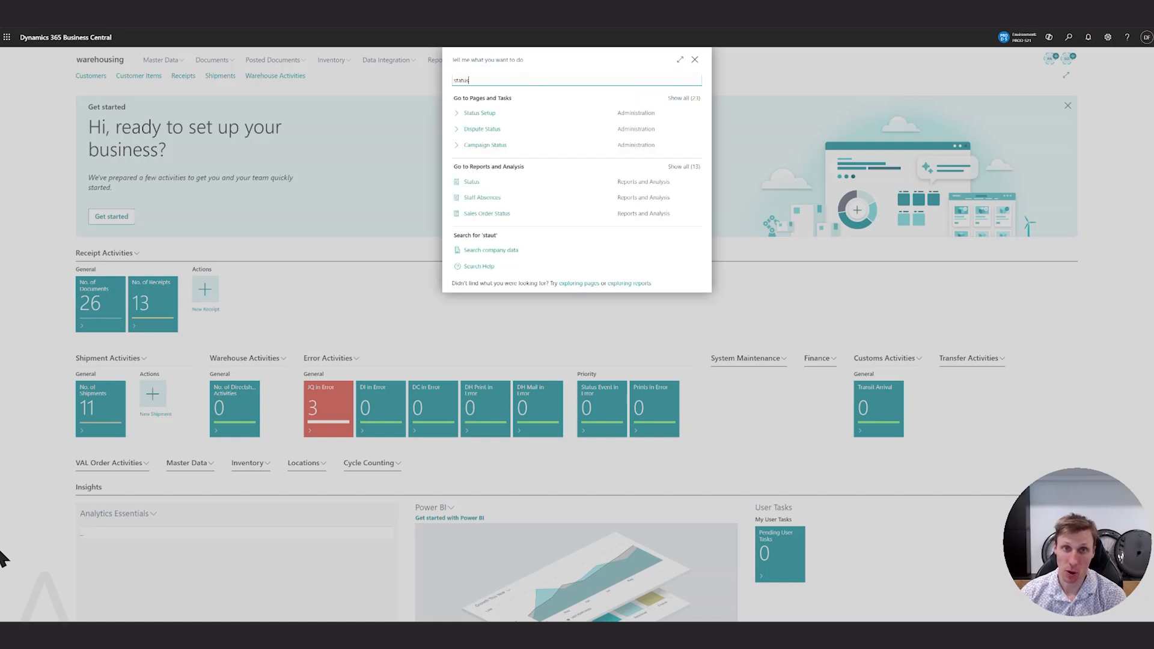
pyautogui.write(' template')
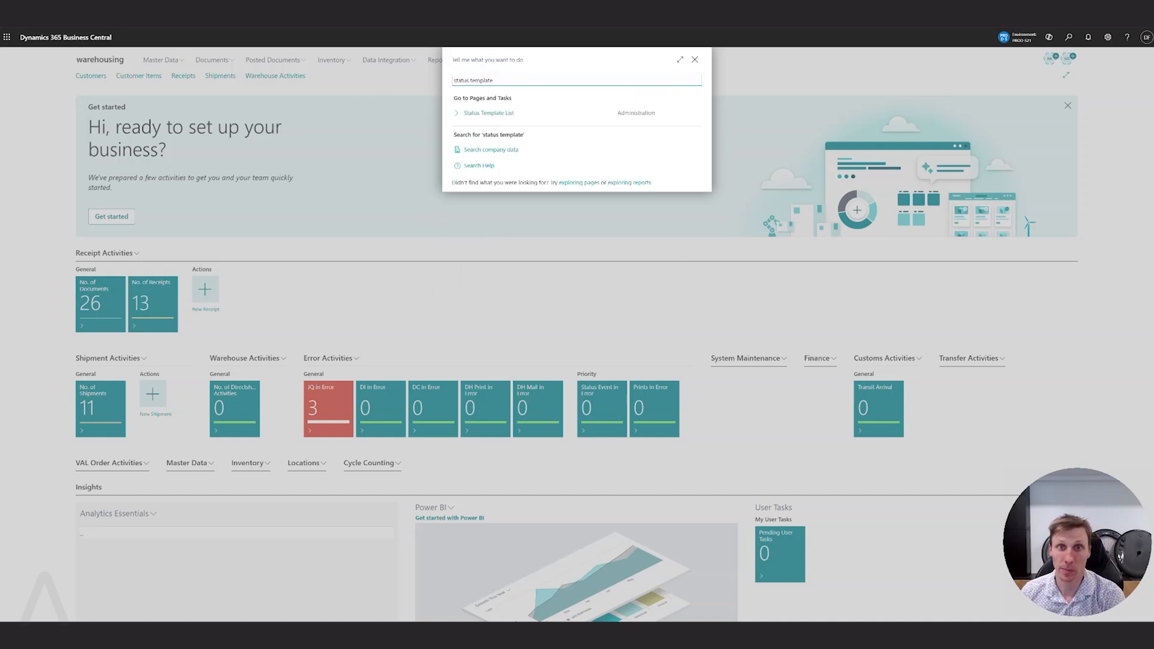
pyautogui.click(472, 113)
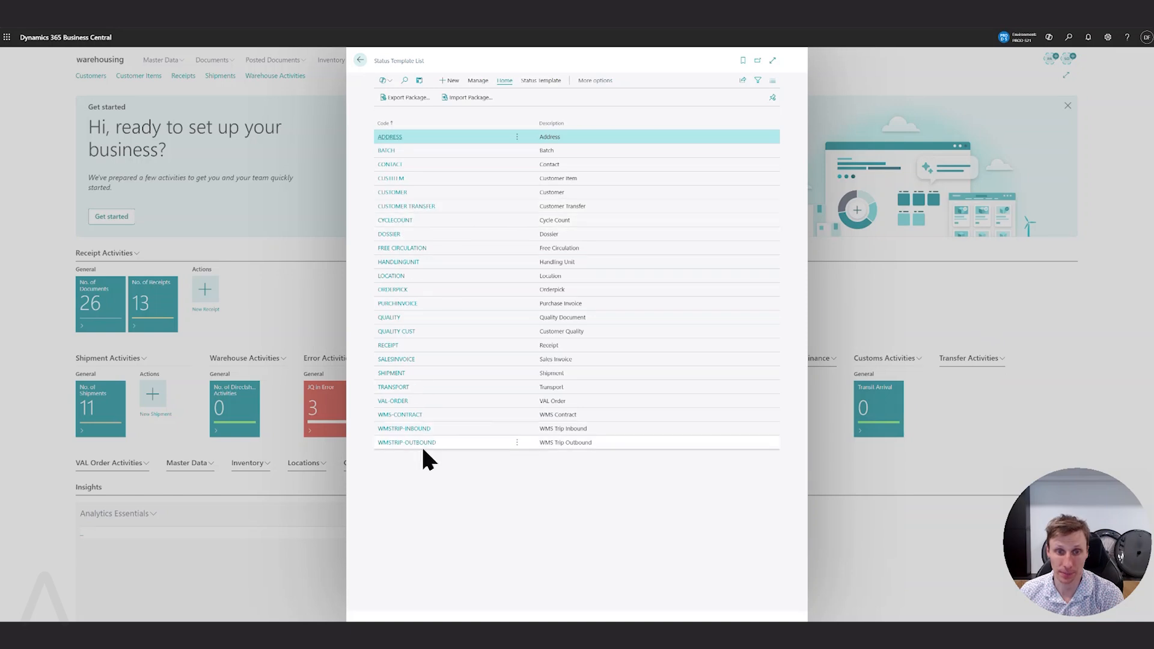
pyautogui.click(389, 345)
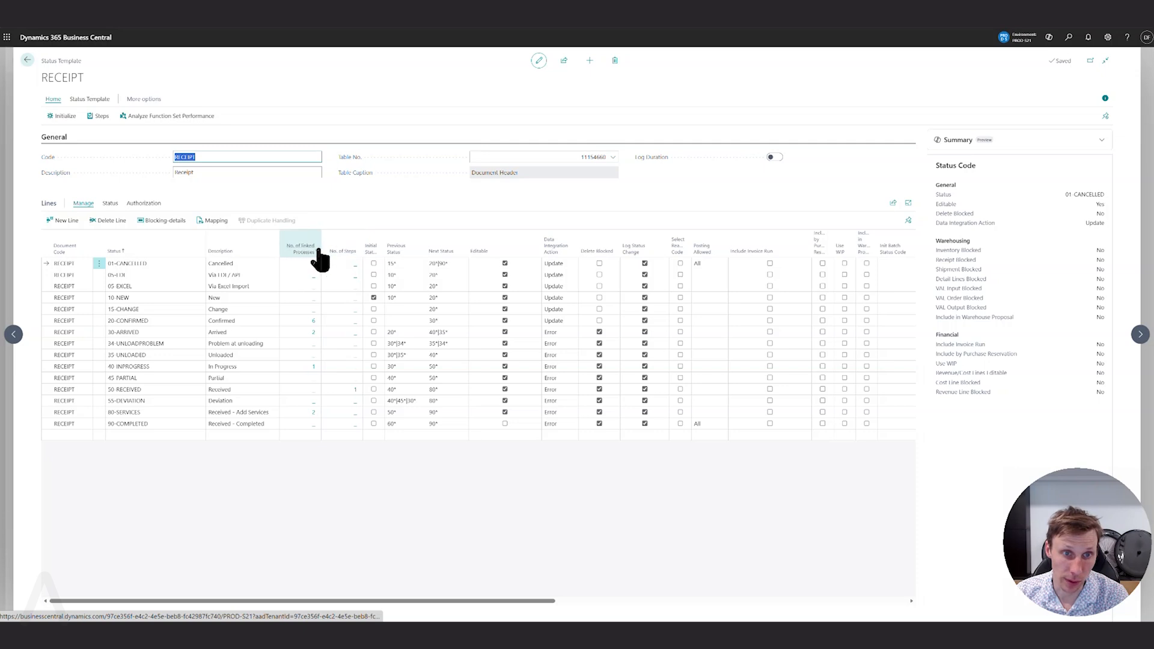
# Open the processes linked to receipt status 20-CONFIRMED and examine the parameters of the Check Customer Status function.
pyautogui.click(302, 260)
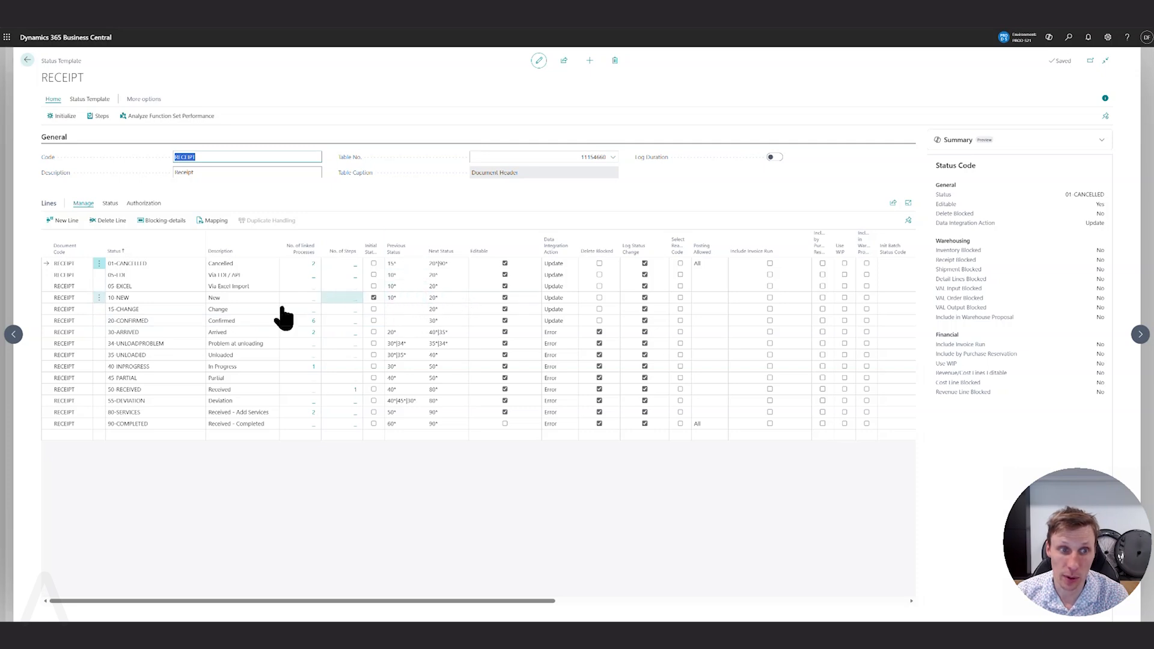
pyautogui.click(313, 323)
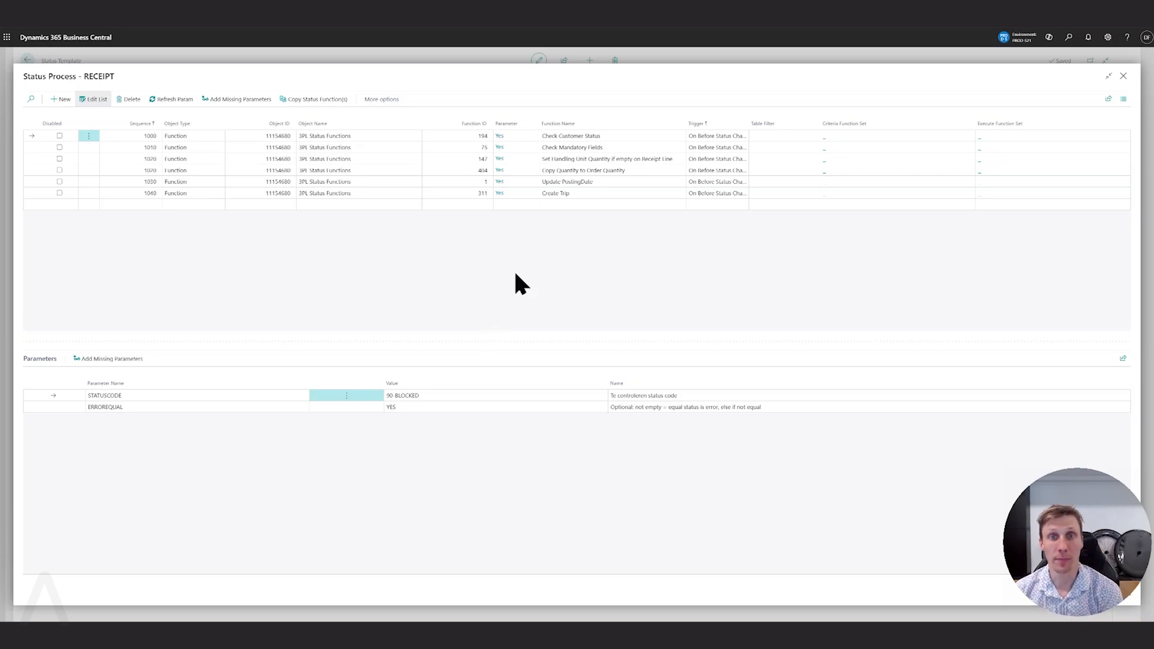
pyautogui.click(568, 136)
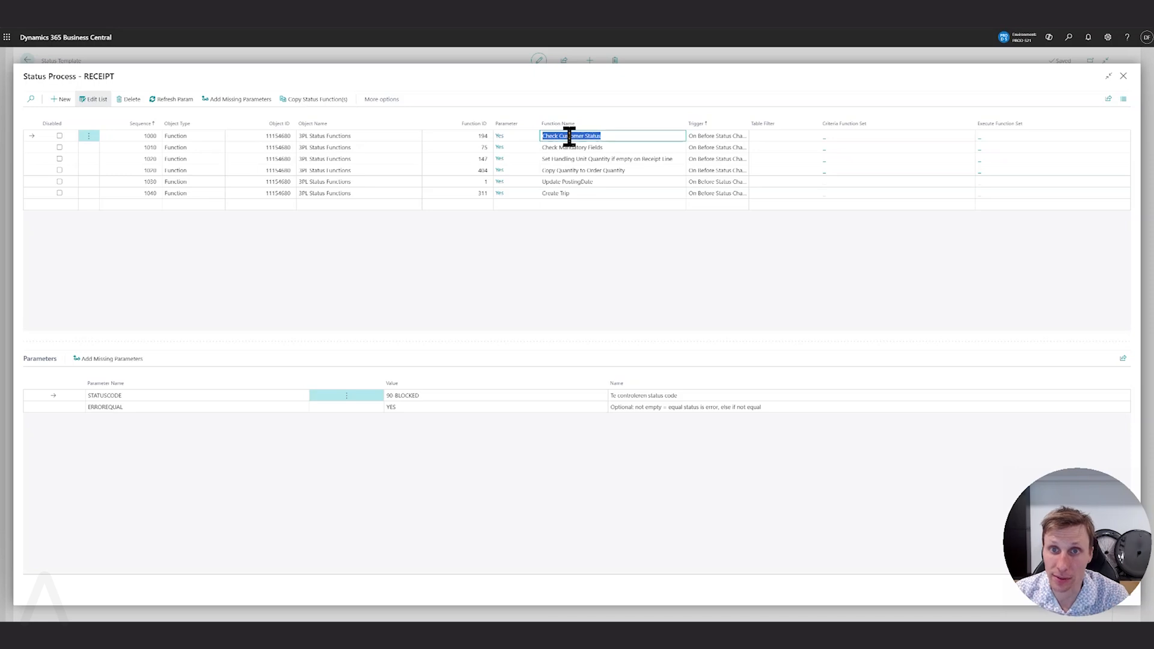
pyautogui.click(432, 394)
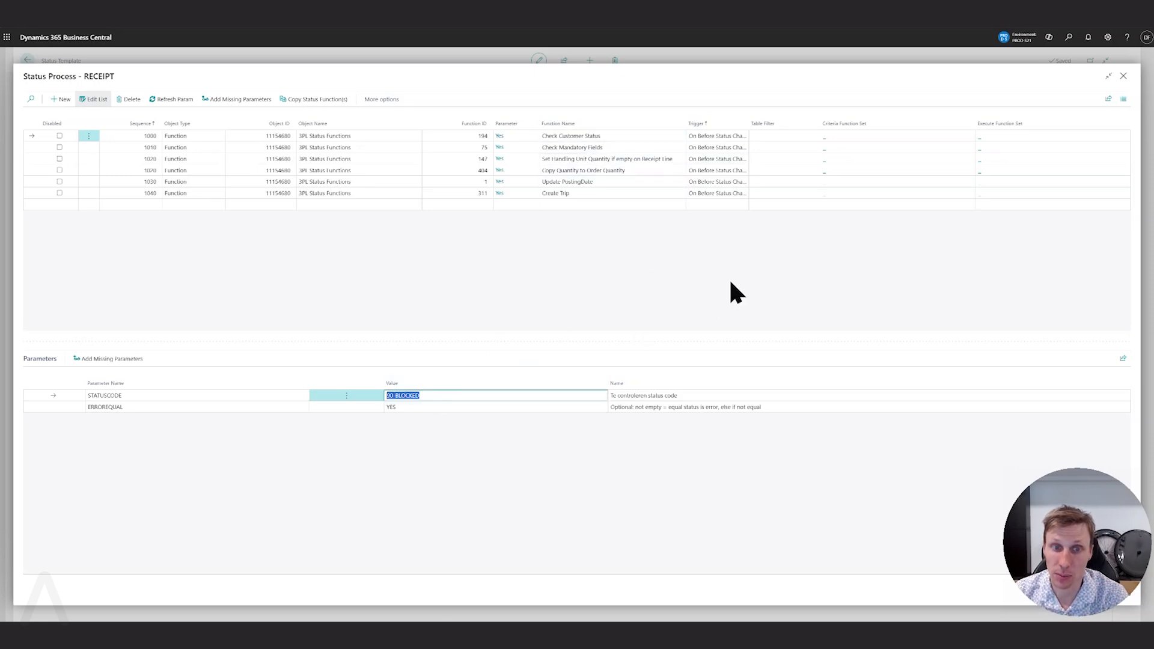
# Show the parameters of the Check Mandatory Fields function and sort them by value in descending order to examine the marked fields.
pyautogui.click(618, 148)
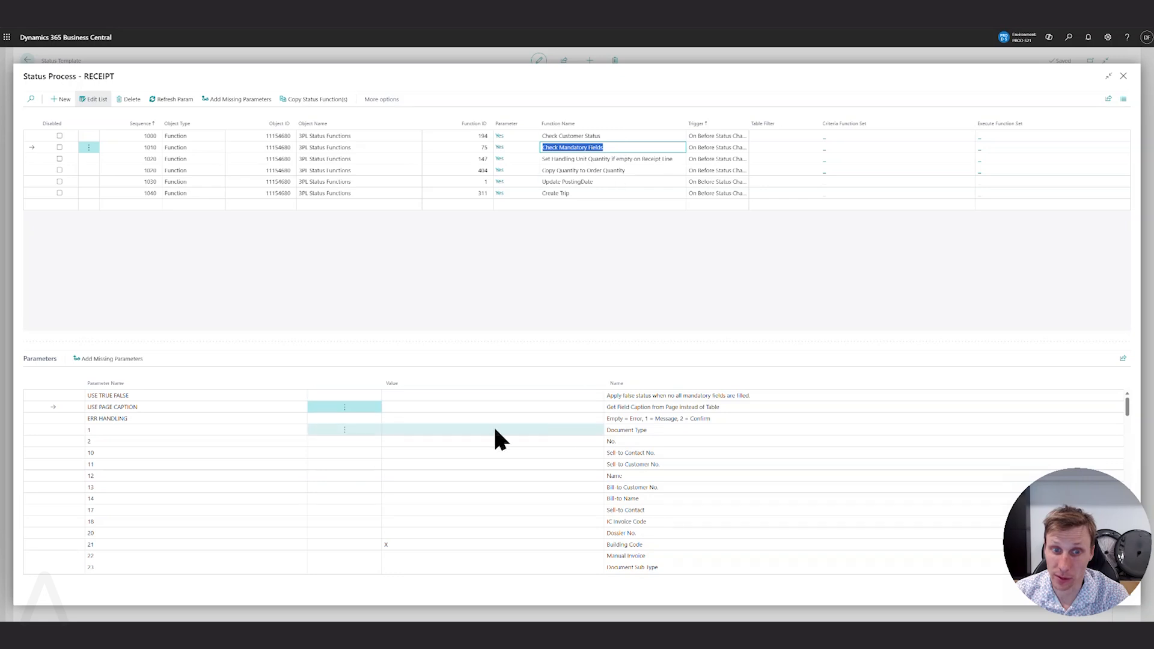
pyautogui.click(392, 383)
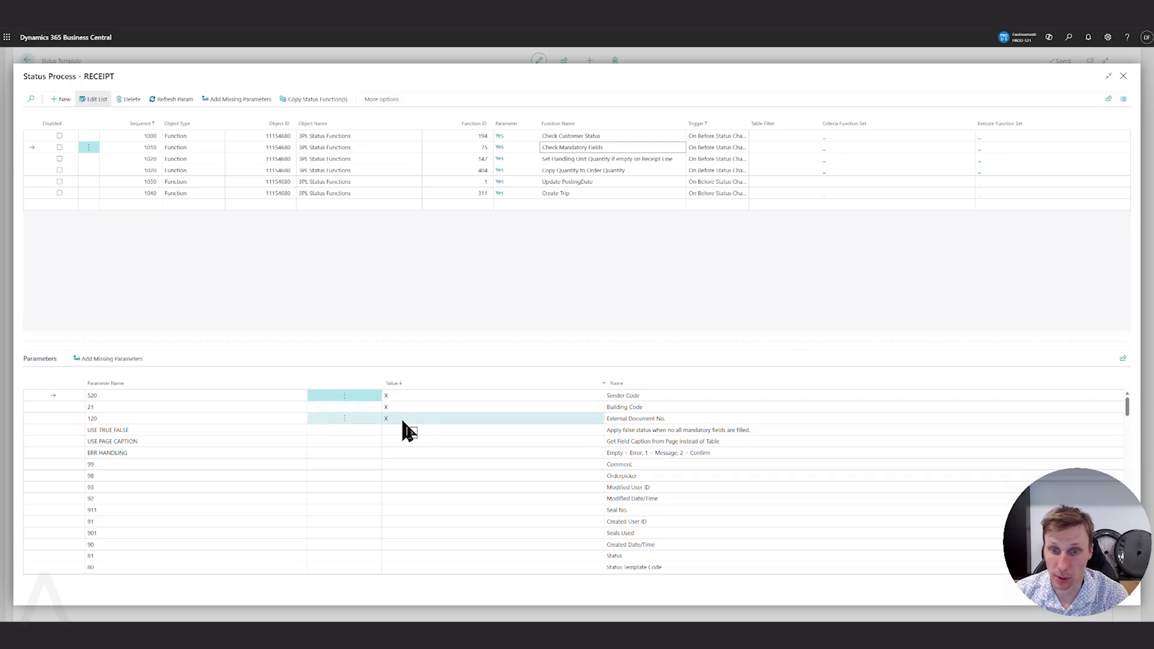
pyautogui.click(463, 476)
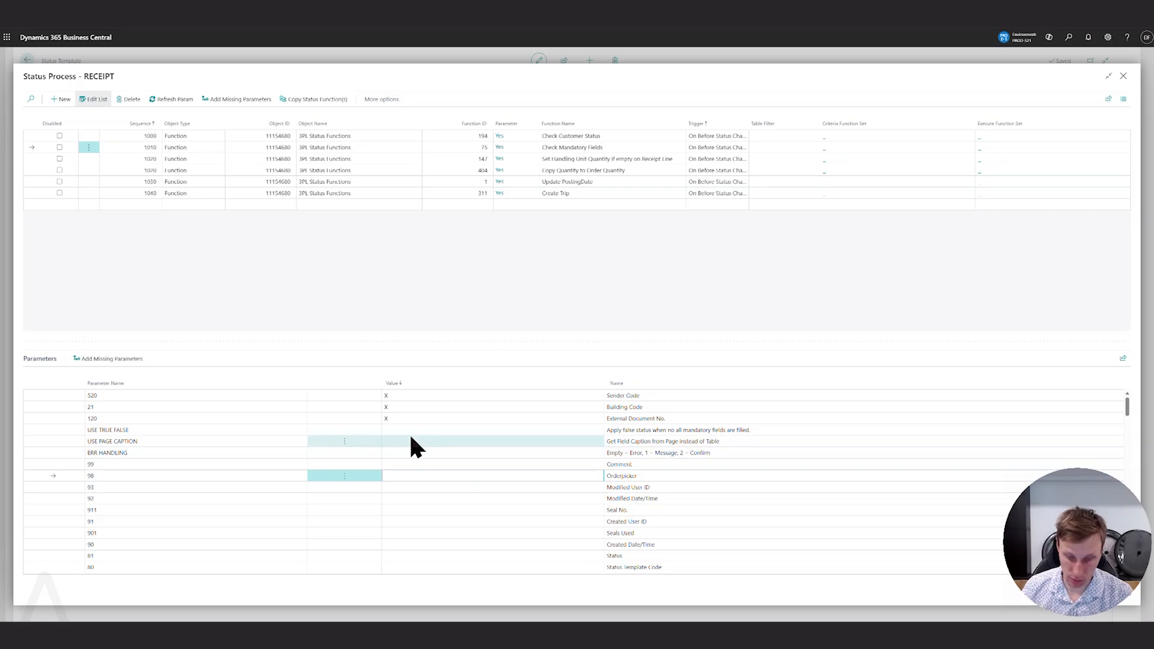
pyautogui.press('BackSpace')
pyautogui.press('Up')
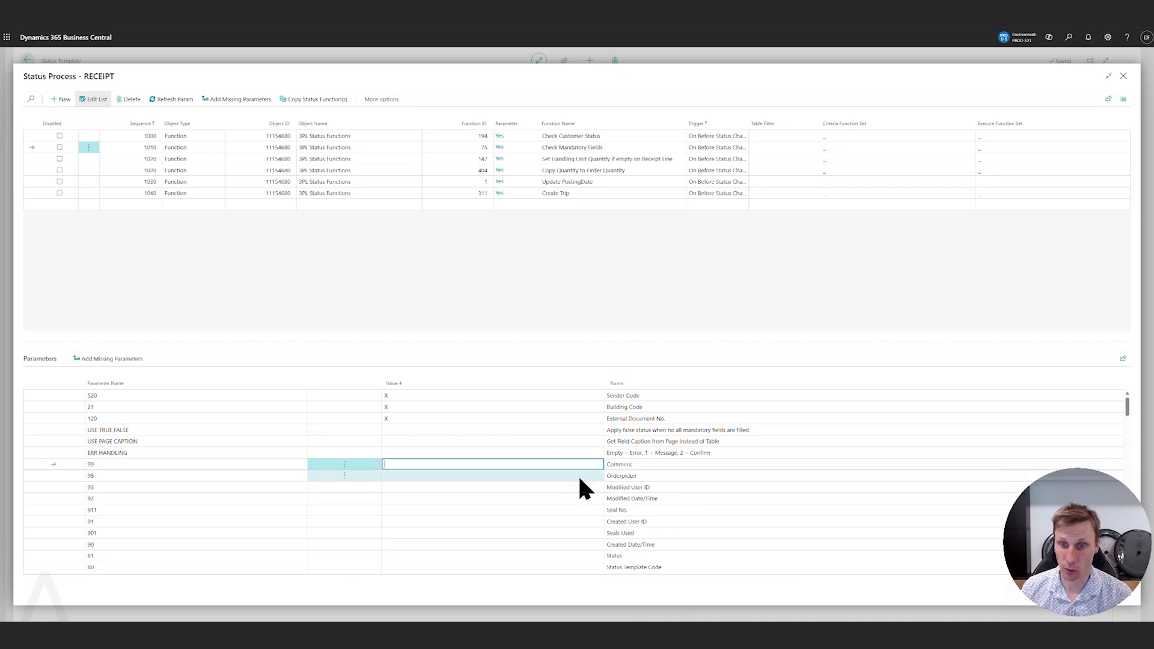
pyautogui.click(481, 268)
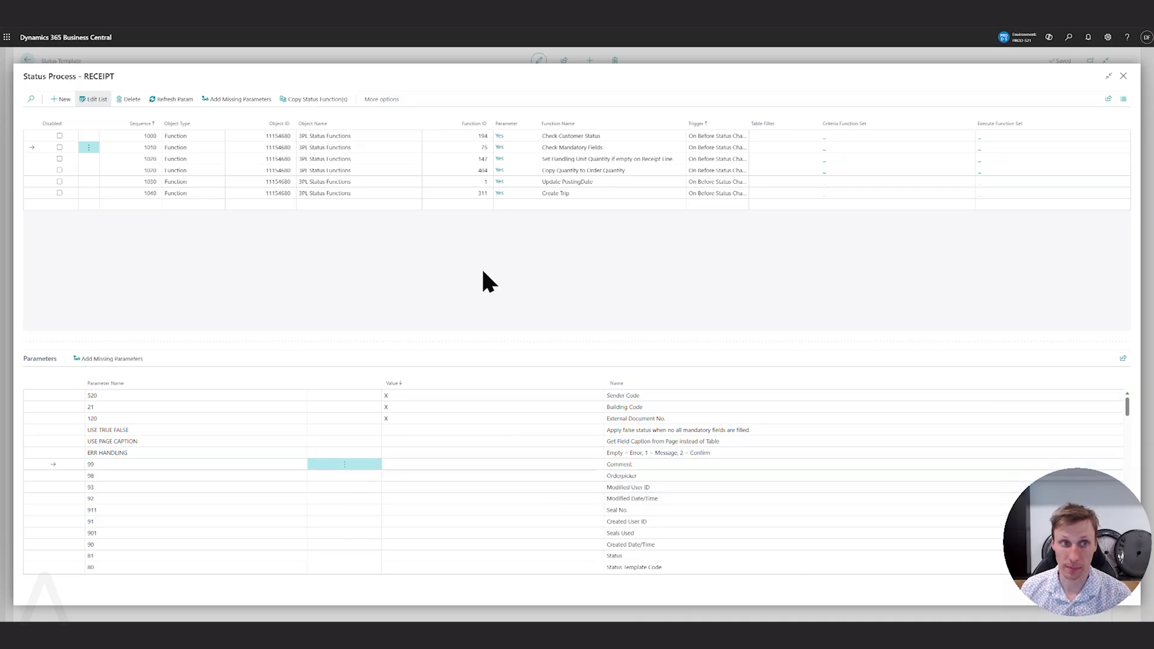
# Examine the parameters of the handling unit quantity, Copy Quantity to Order Quantity, Update PostingDate and Create Trip functions.
pyautogui.click(674, 158)
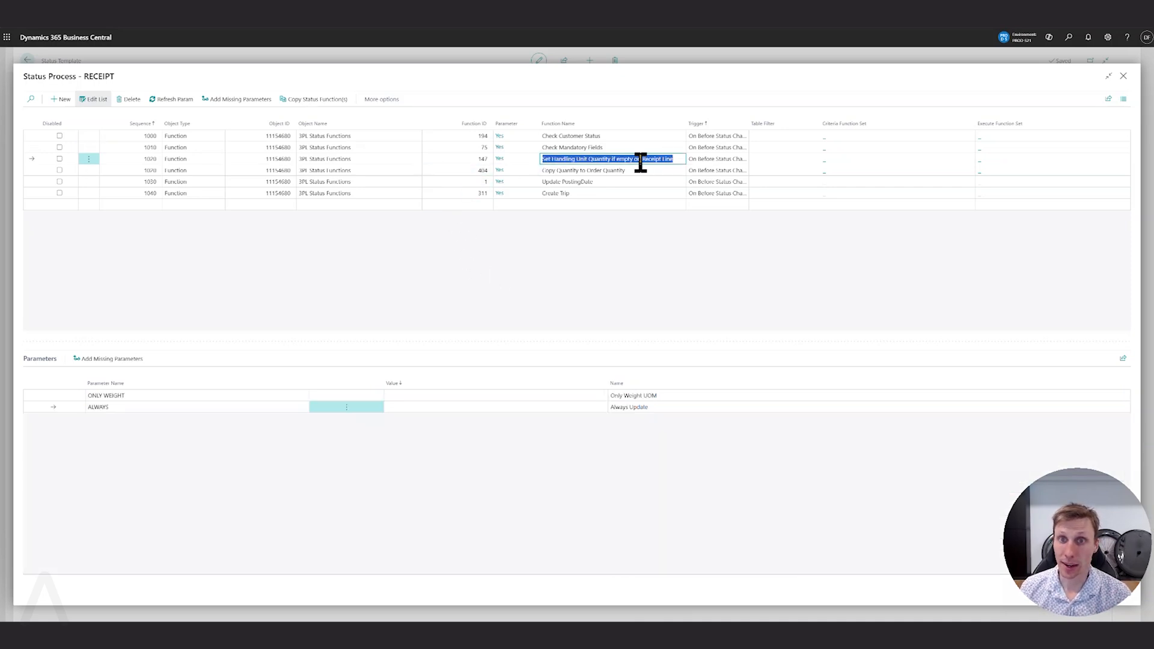
pyautogui.click(662, 171)
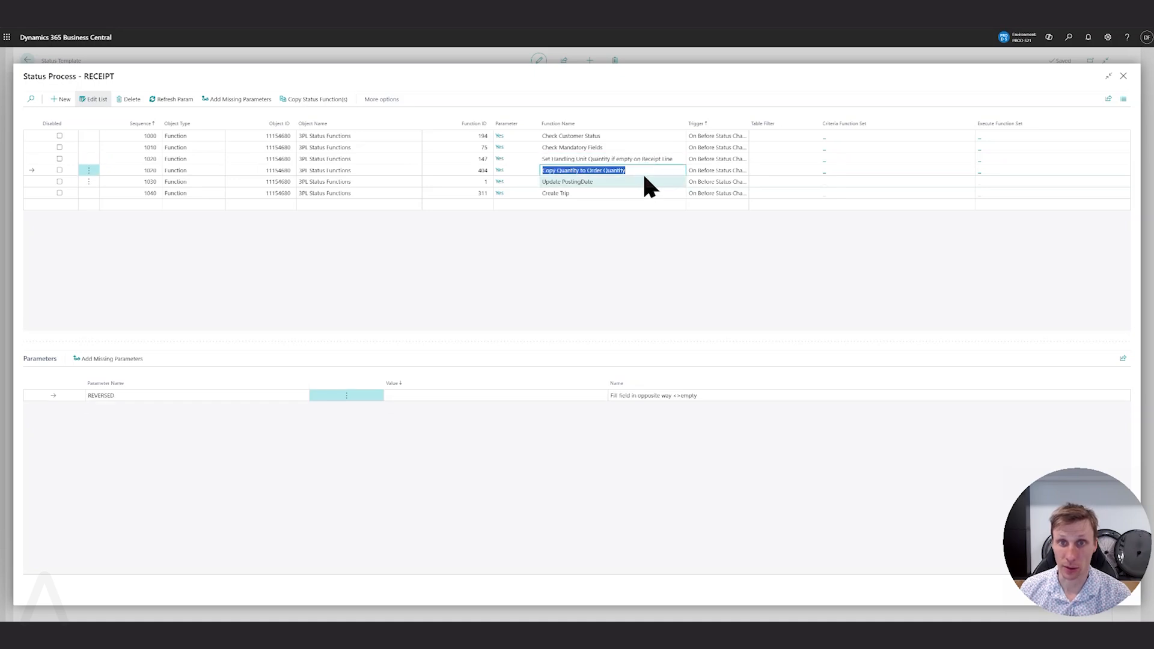
pyautogui.click(635, 182)
pyautogui.click(622, 193)
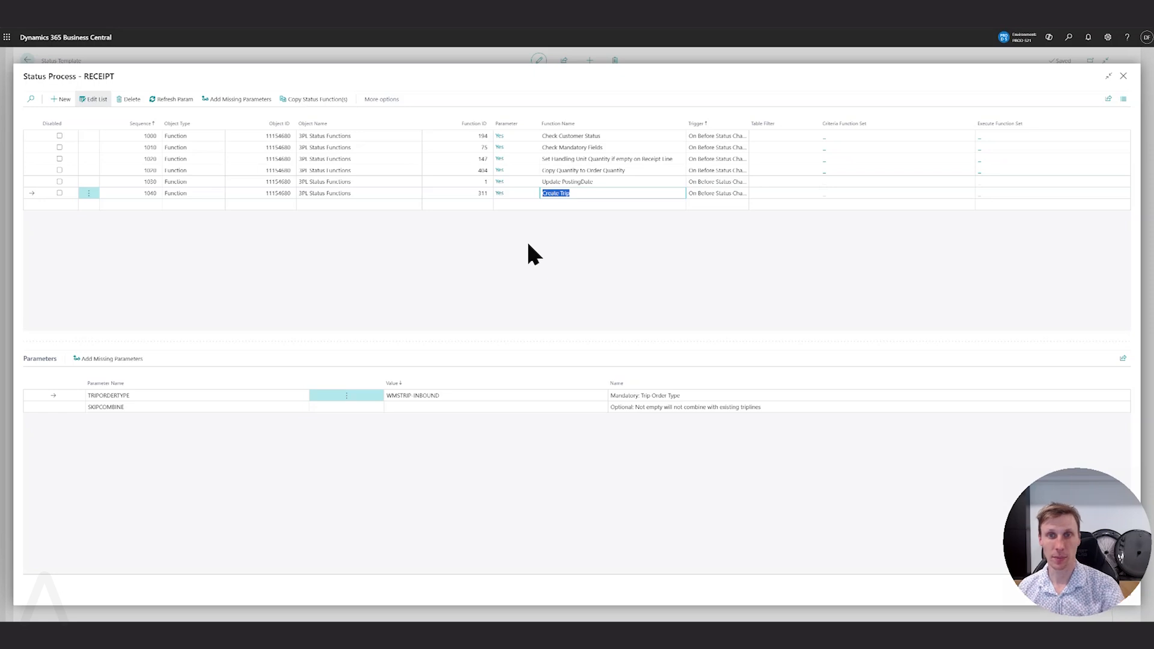
pyautogui.click(599, 308)
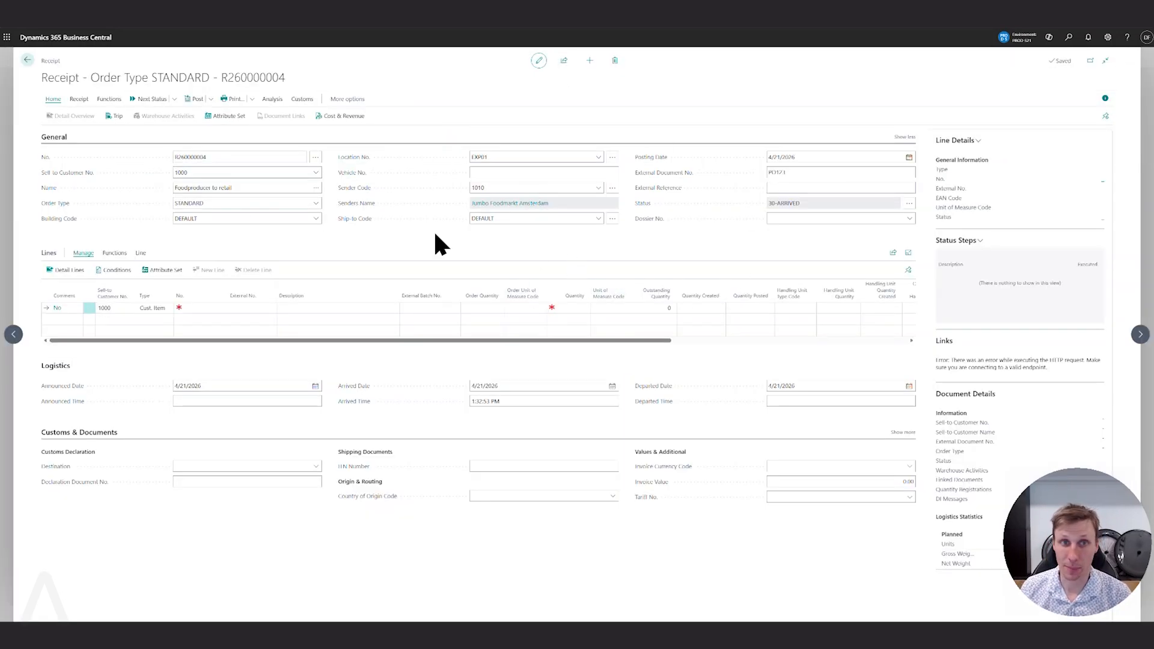
# Create a new receipt for the customer Foodproducer to retail.
pyautogui.click(174, 99)
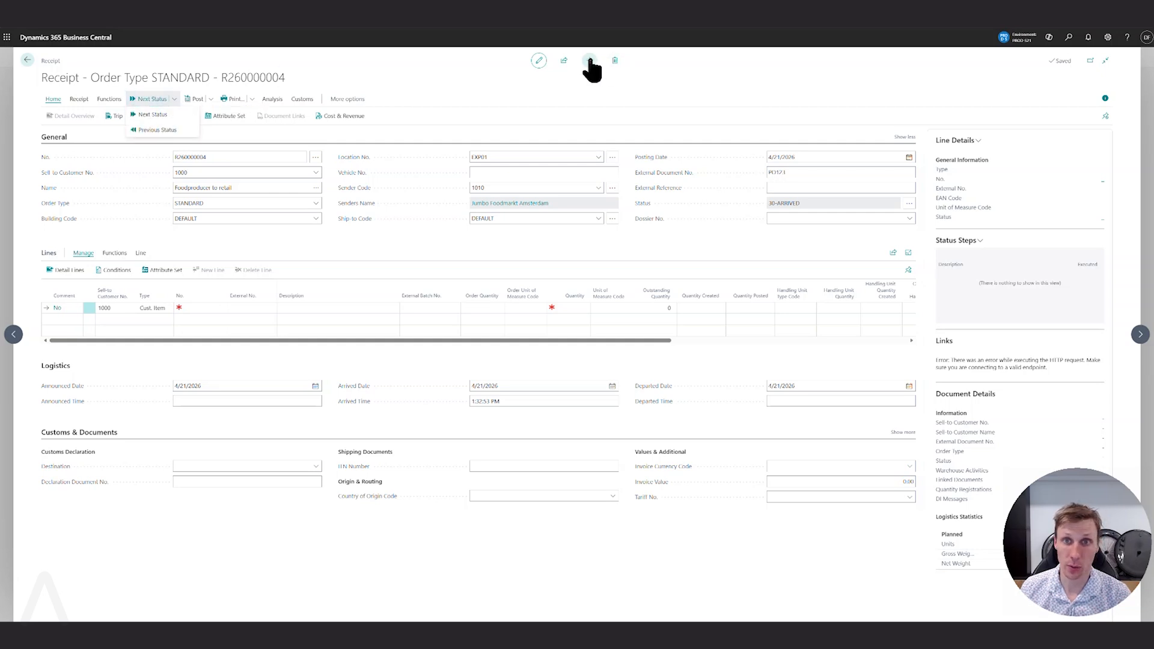
pyautogui.hotkey('alt', 'n')
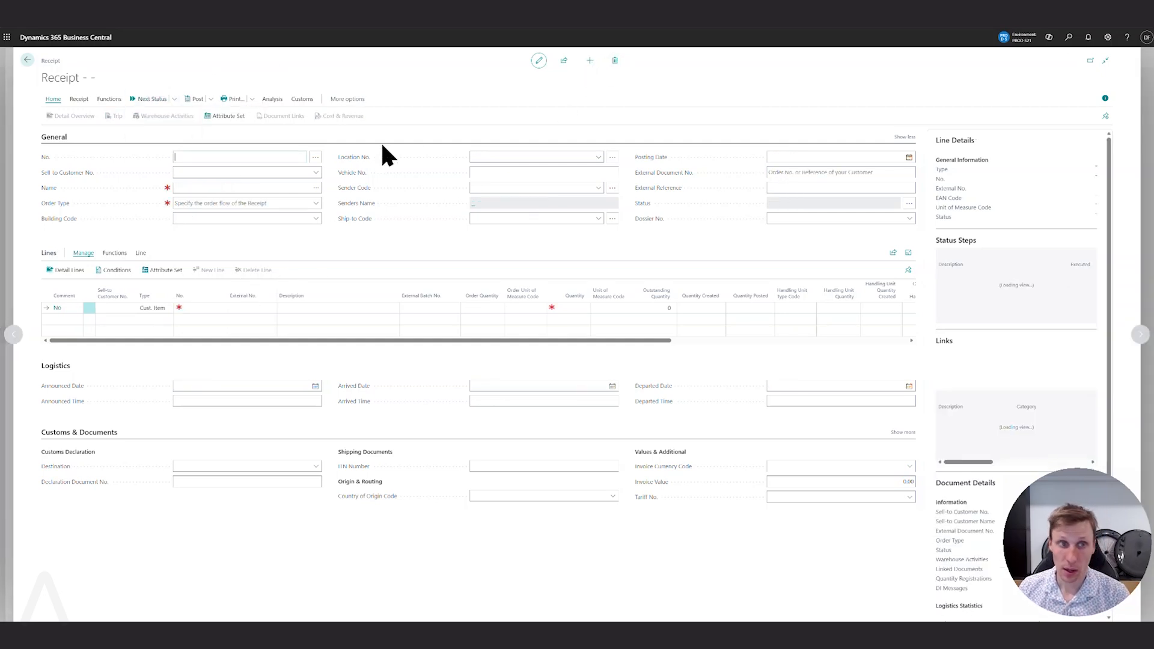
pyautogui.click(316, 174)
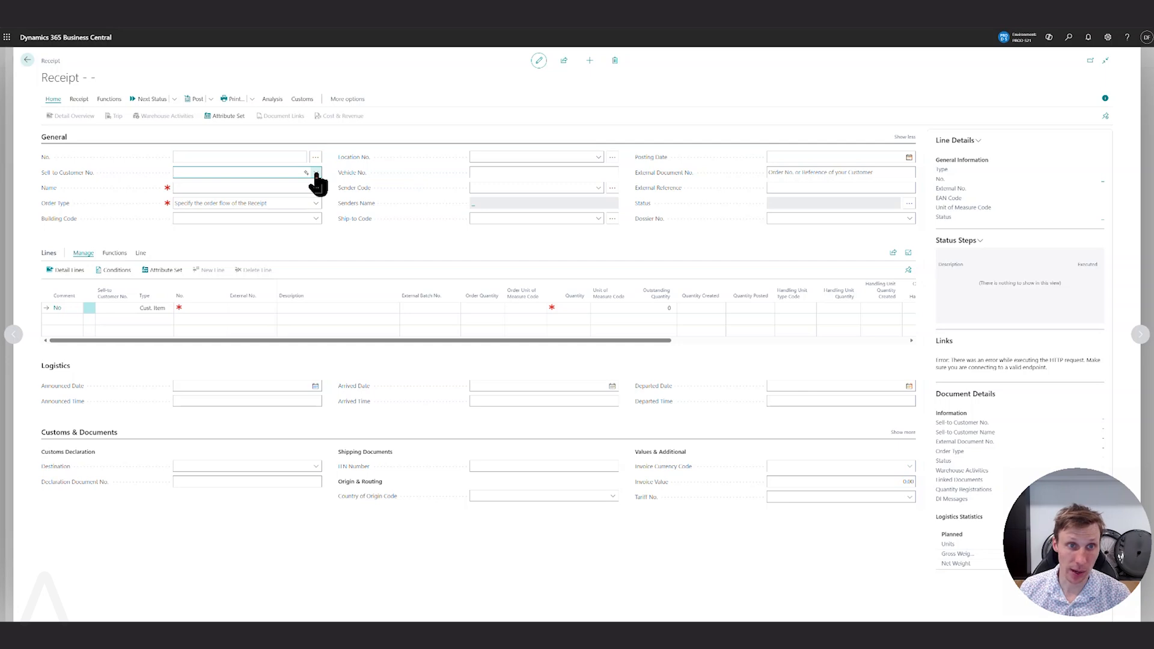
pyautogui.click(316, 174)
pyautogui.click(268, 207)
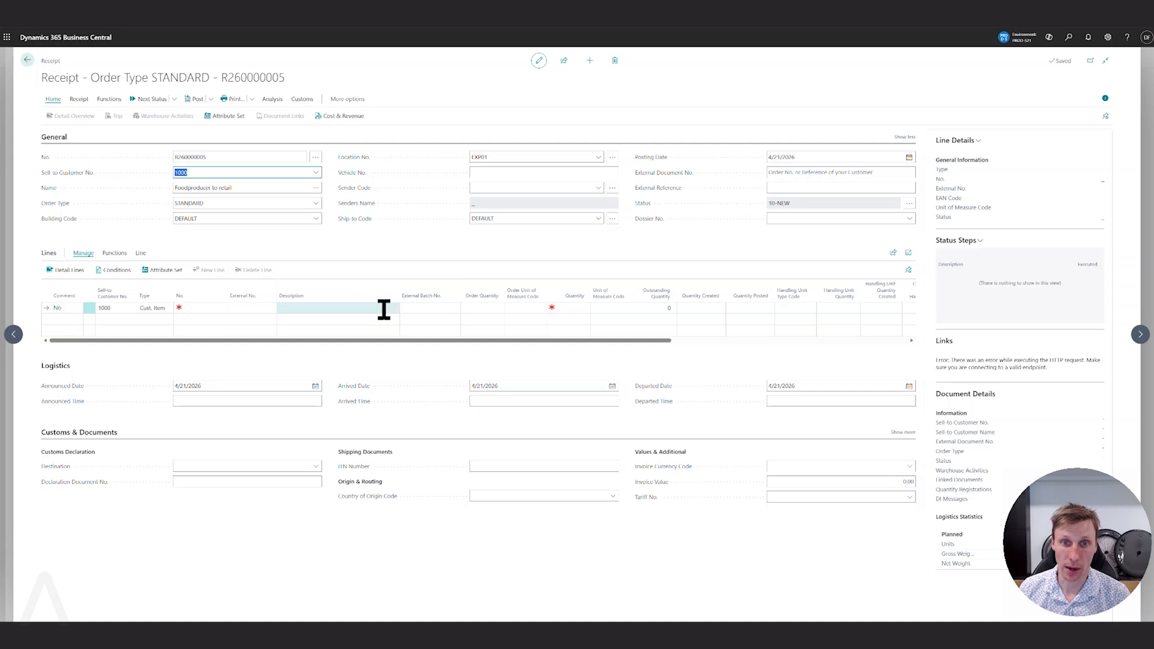
# Add a receipt line for ITEM01, Perfect French Fries, with a quantity of 100.
pyautogui.click(211, 307)
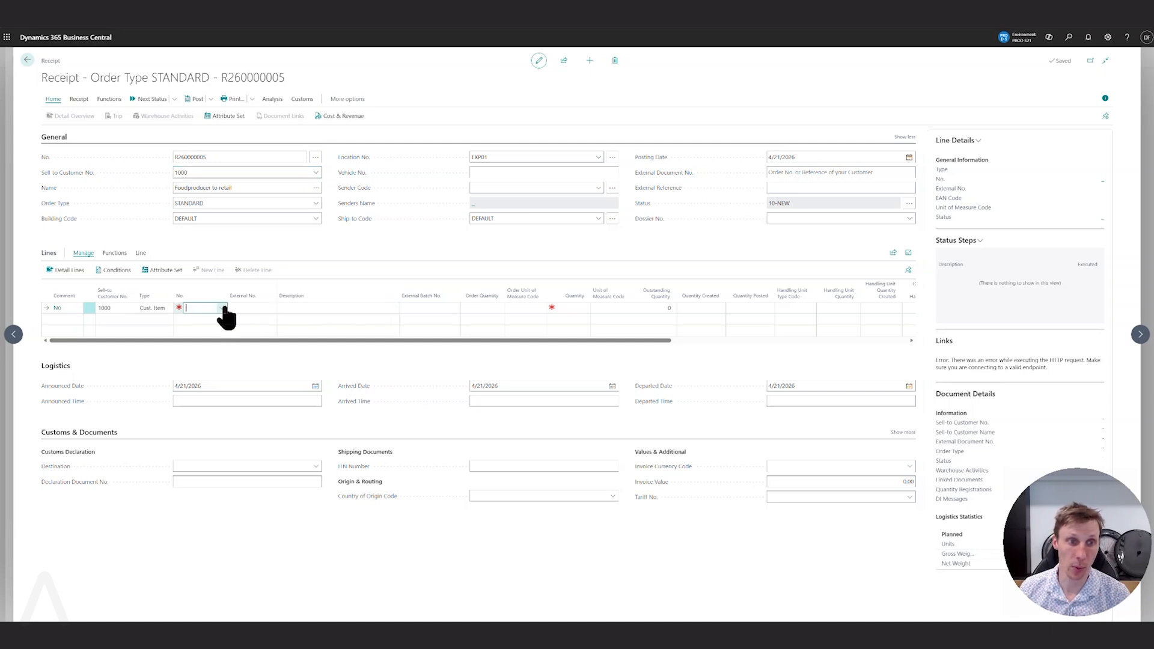
pyautogui.click(222, 307)
pyautogui.click(381, 346)
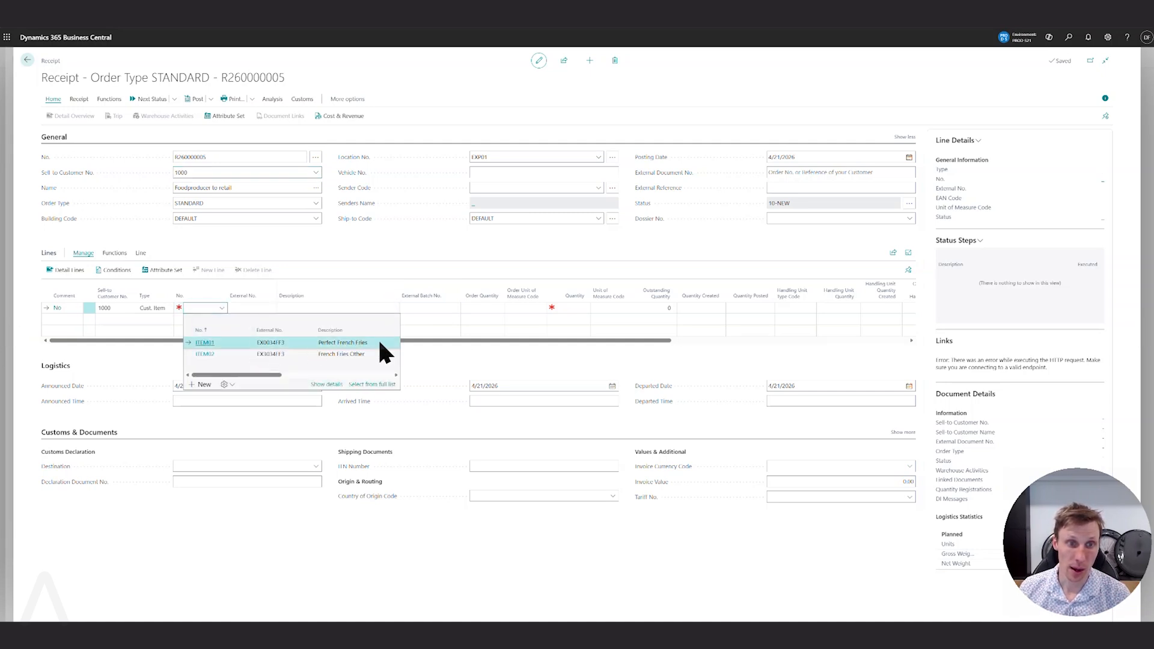
pyautogui.click(574, 308)
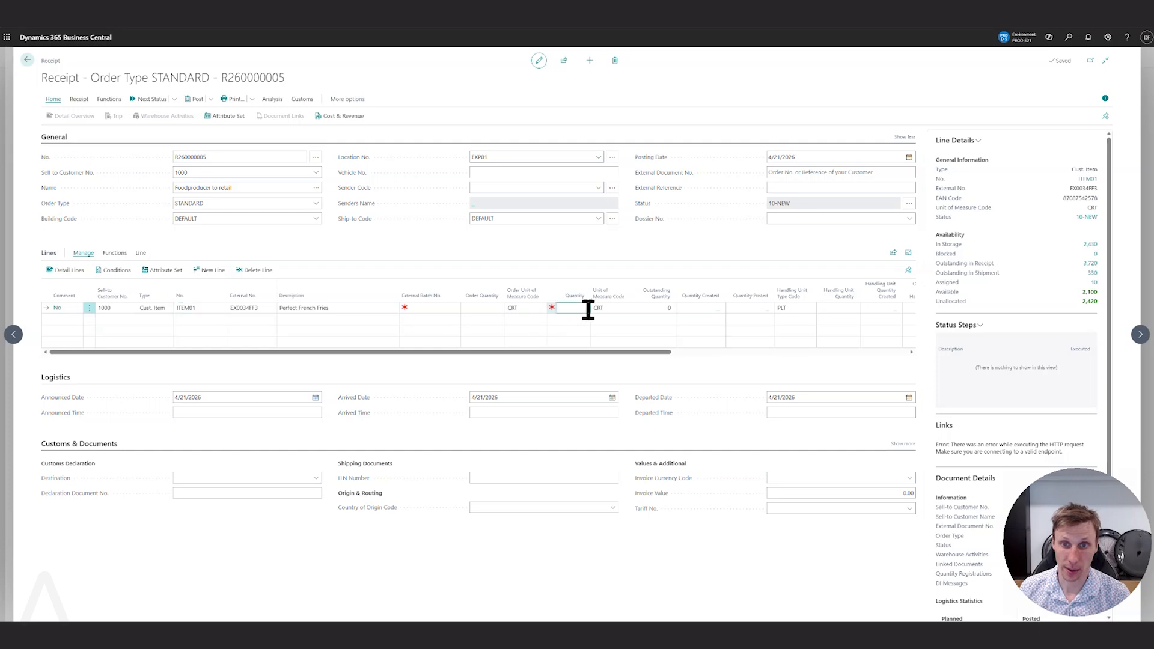
pyautogui.write('100')
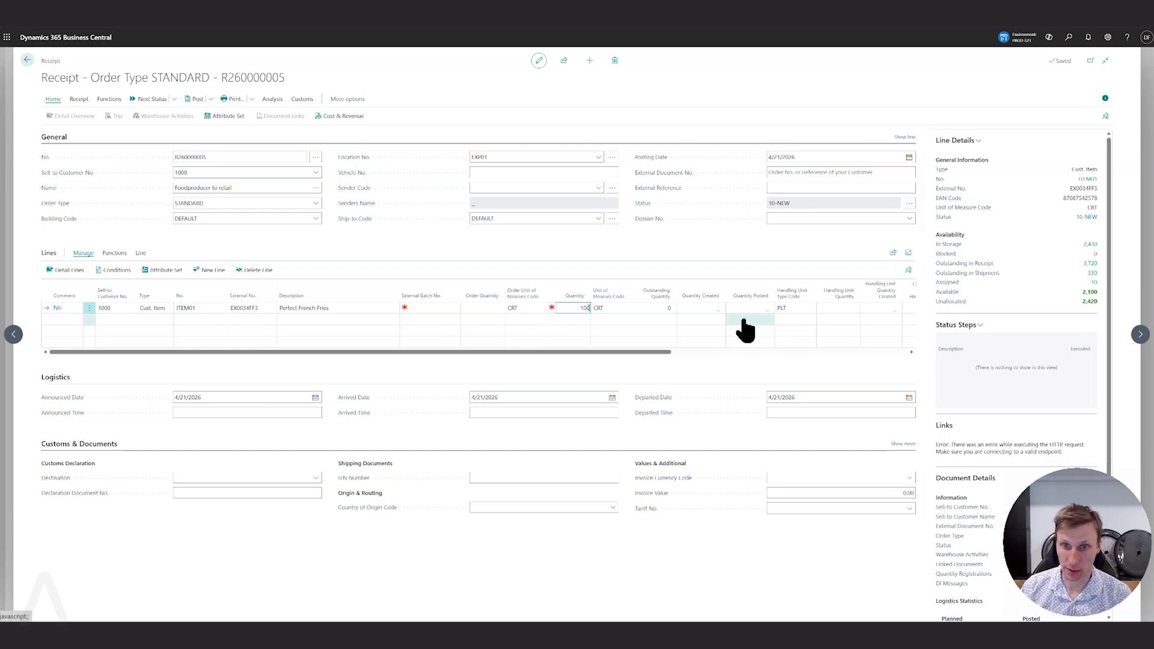
pyautogui.press('Down')
pyautogui.press('Up')
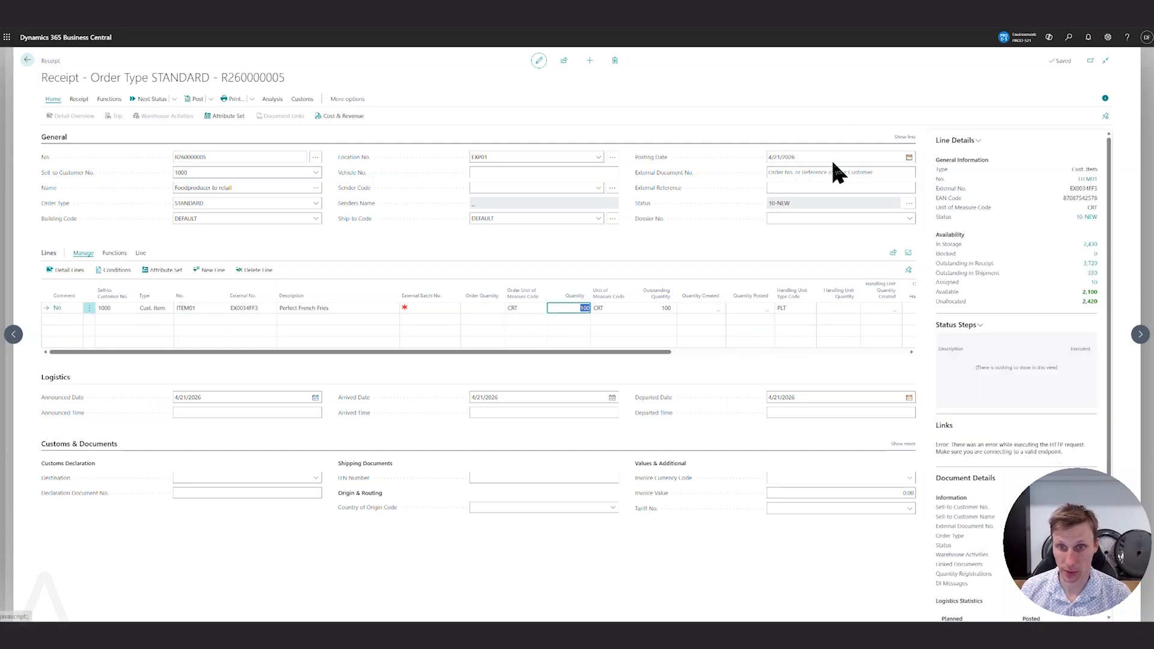
# Try to move the new receipt to its next status.
pyautogui.click(742, 226)
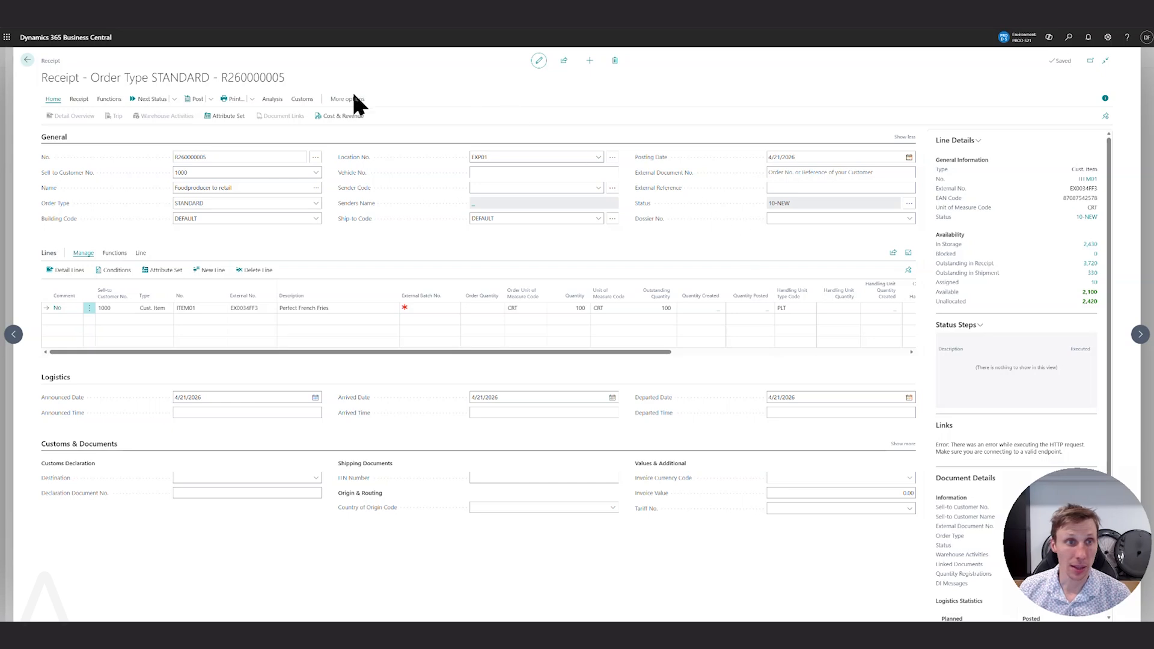
pyautogui.click(155, 104)
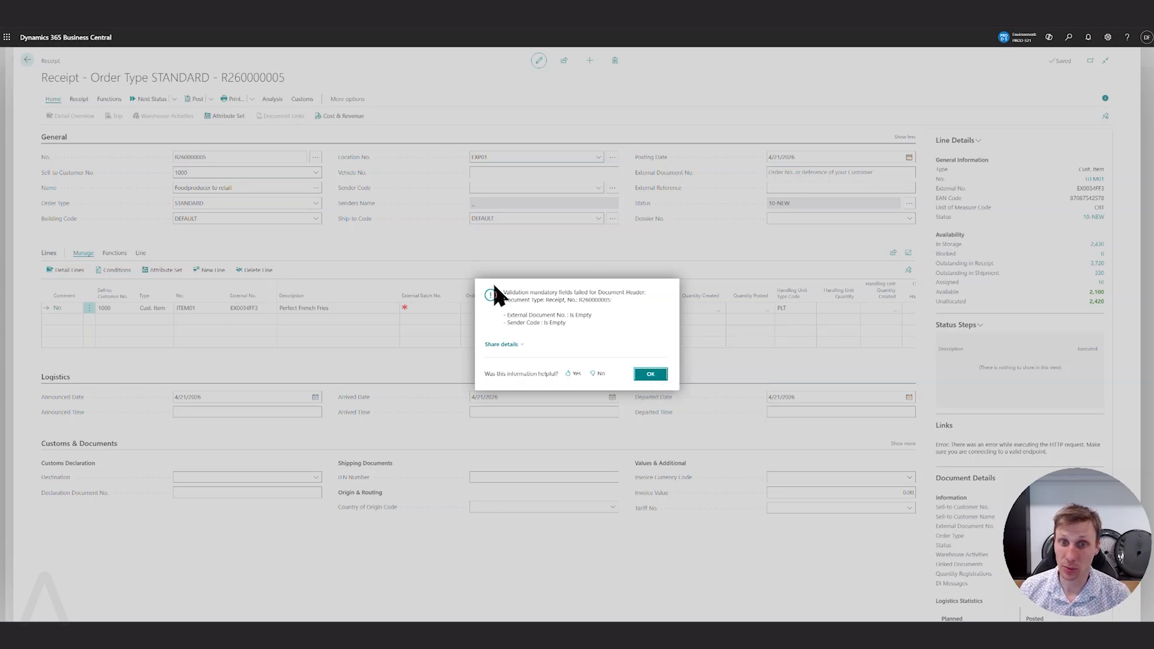
pyautogui.click(655, 376)
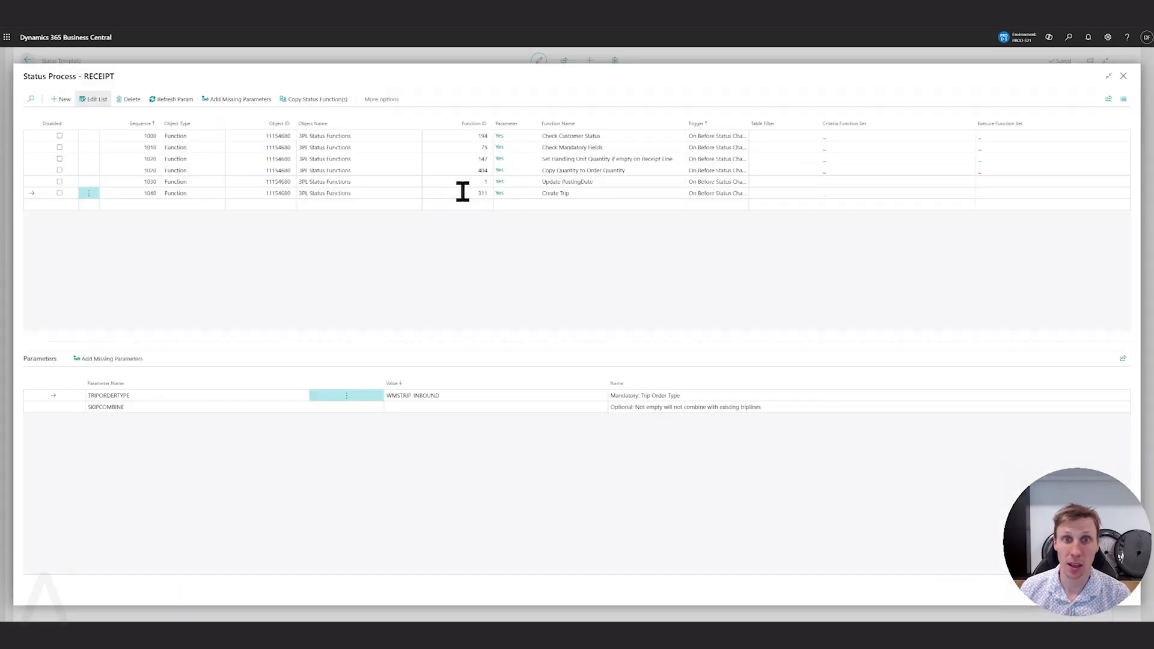
# In the Check Mandatory Fields parameters, clear the value of Sender Code and re-enter X for External Document No.
pyautogui.click(613, 149)
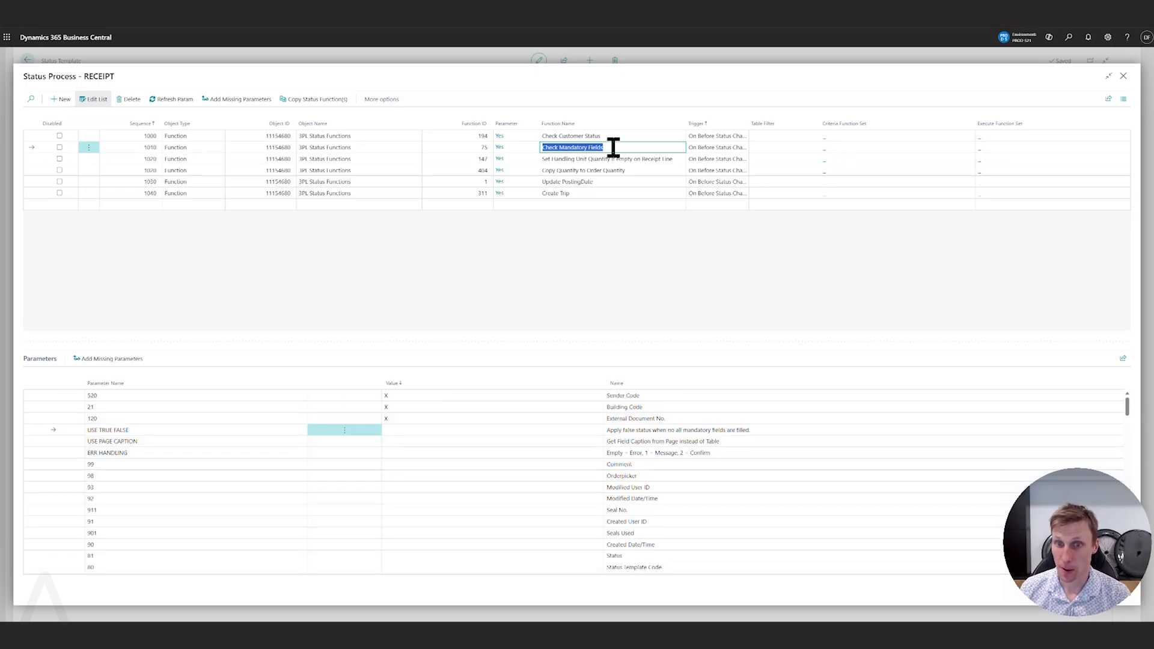
pyautogui.click(398, 418)
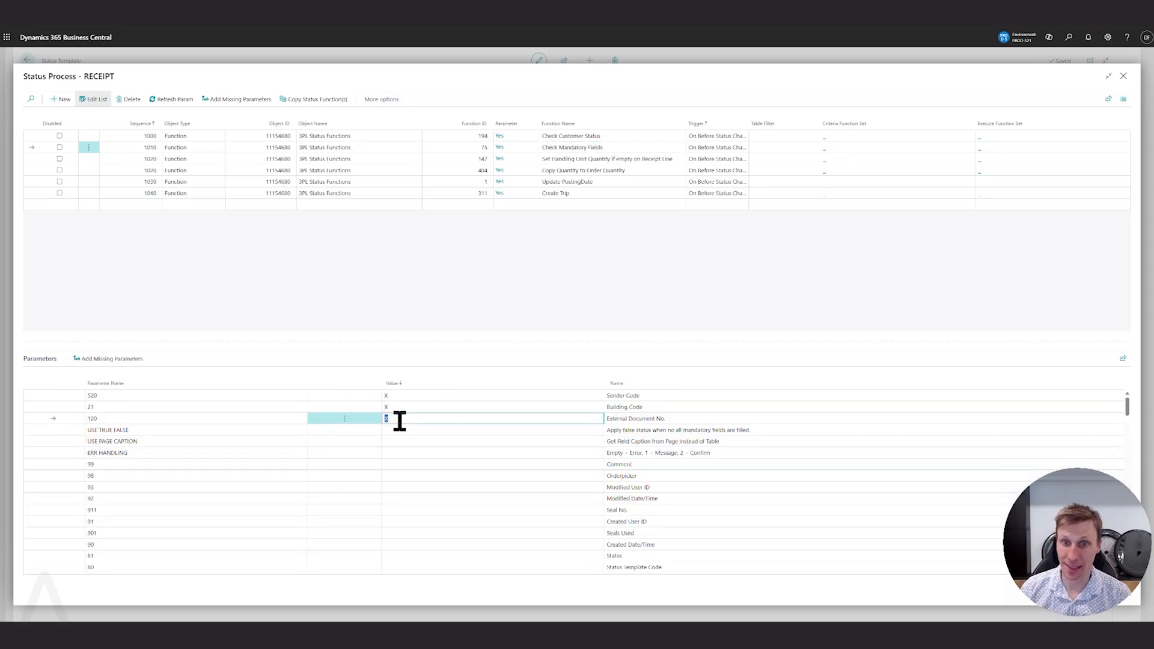
pyautogui.press('BackSpace')
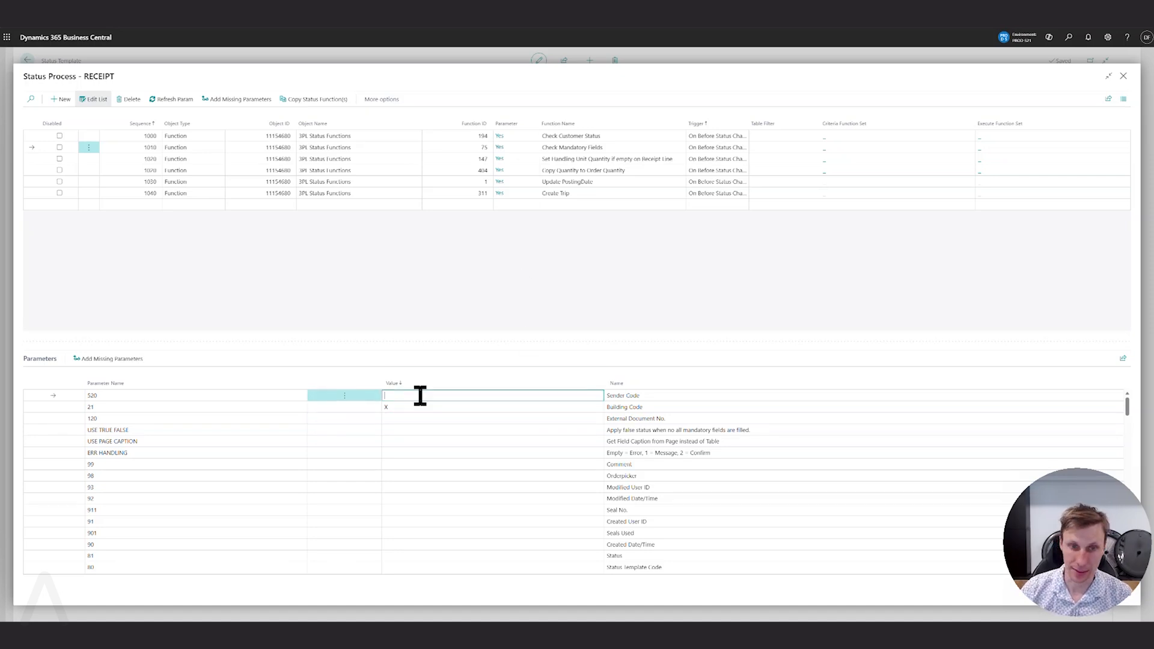
pyautogui.write('x')
pyautogui.press('Up')
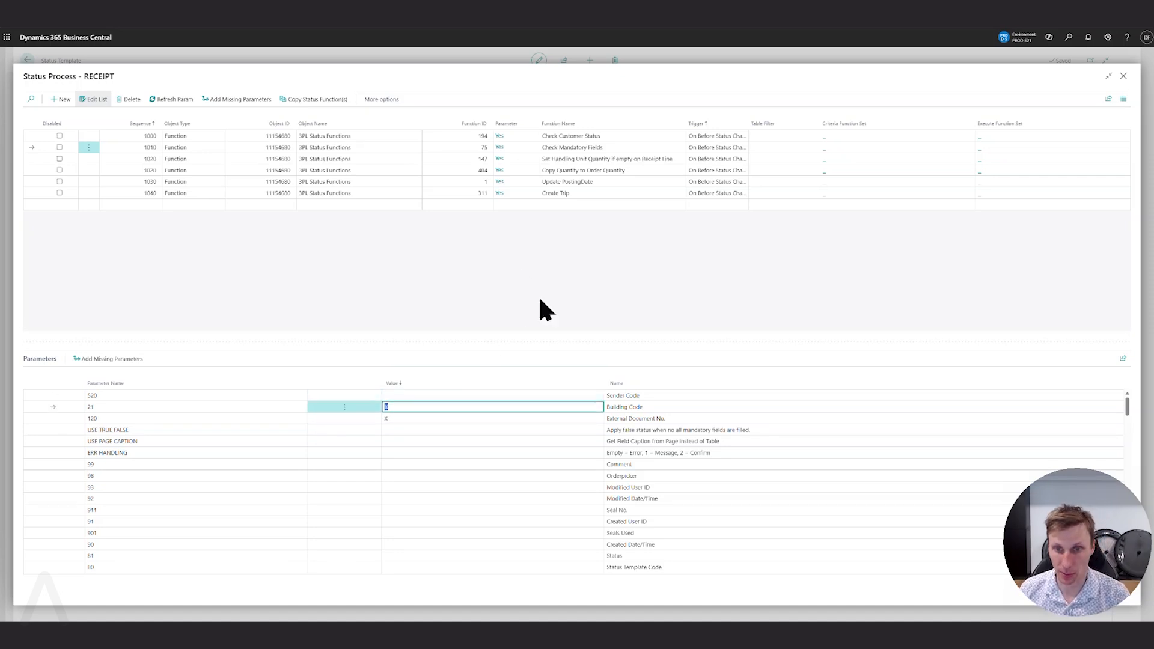
pyautogui.click(32, 159)
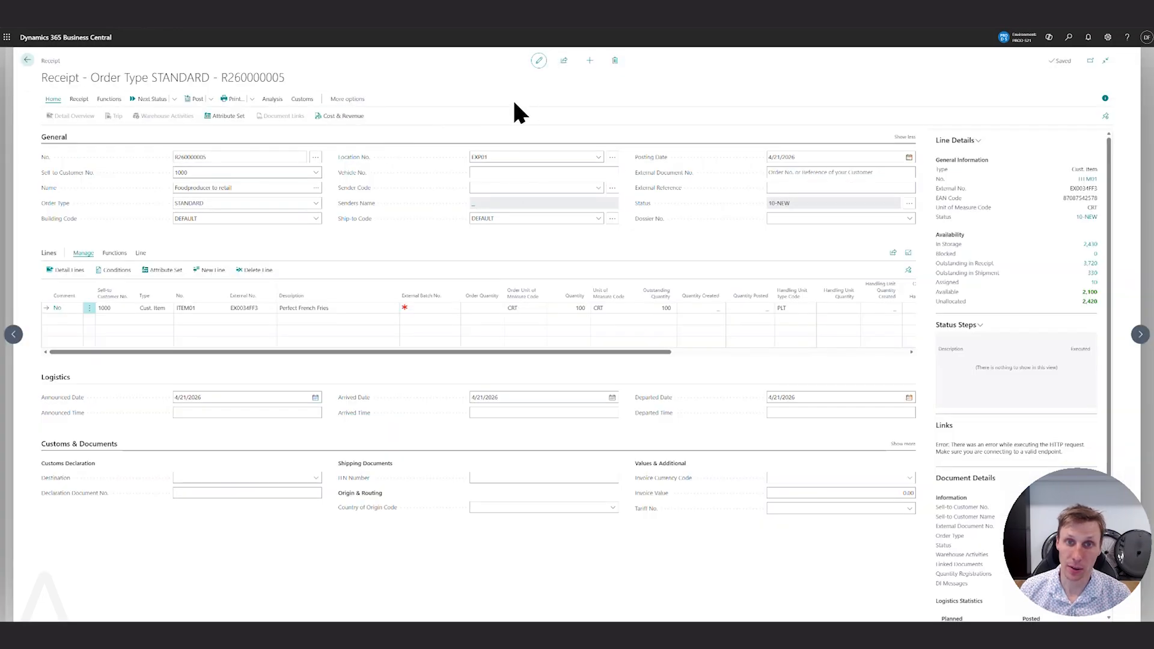
# Try to move the receipt to its next status, dismiss the validation message, and enter a purchase order reference as External Document No.
pyautogui.click(146, 99)
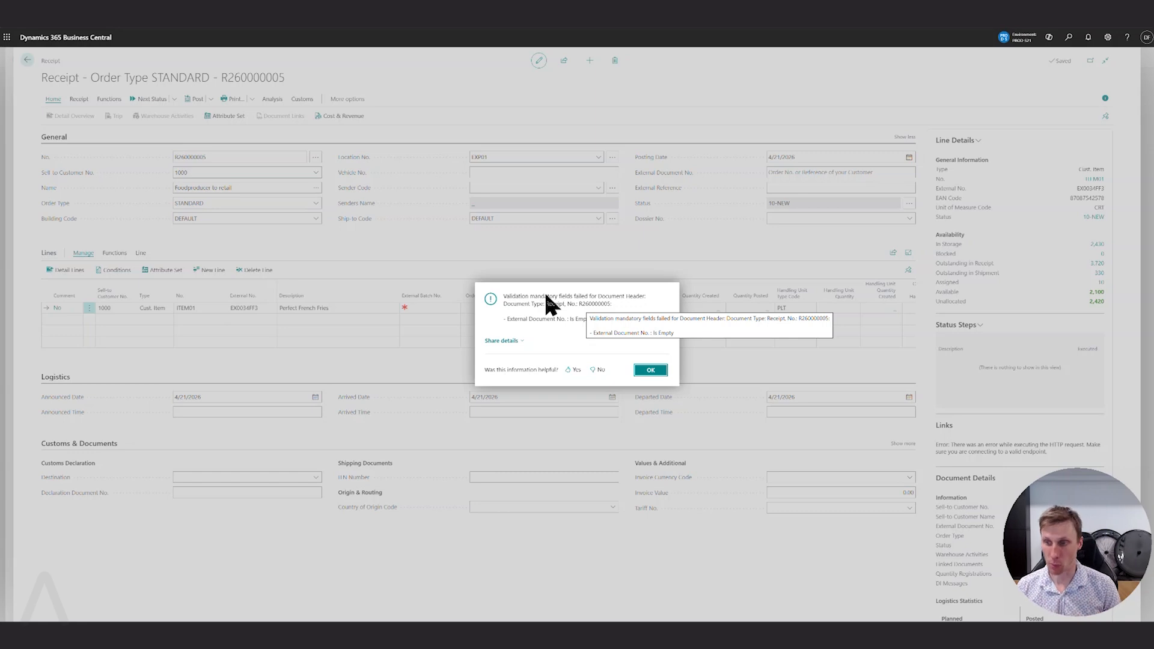
pyautogui.click(656, 372)
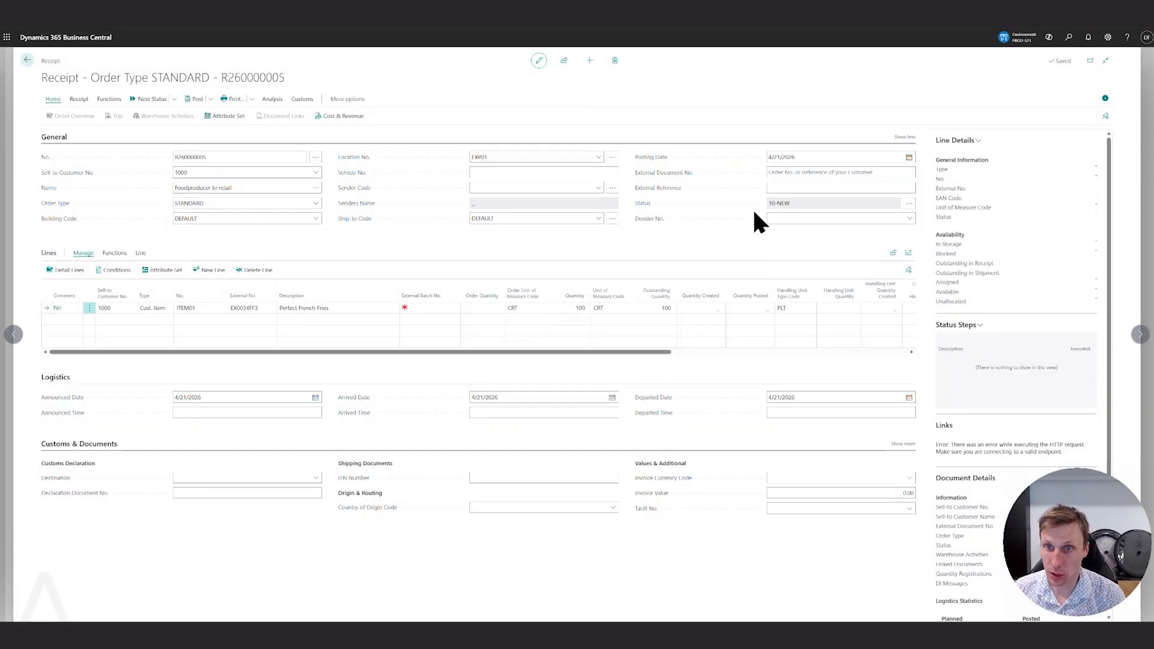
pyautogui.click(802, 172)
pyautogui.write('R')
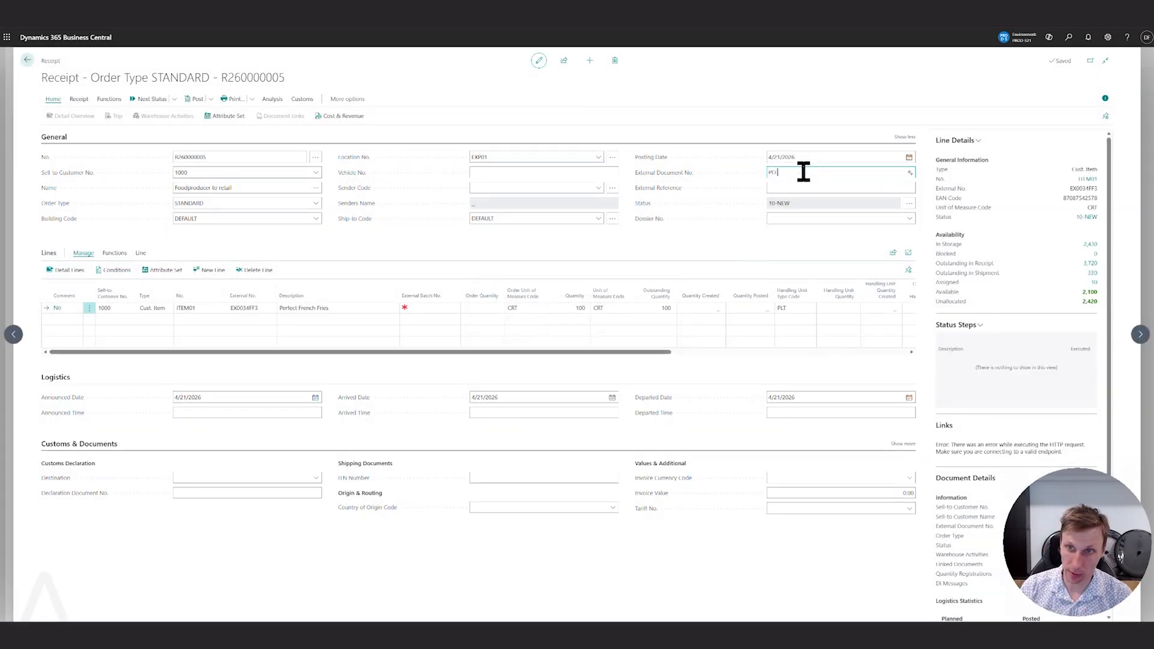
pyautogui.click(698, 246)
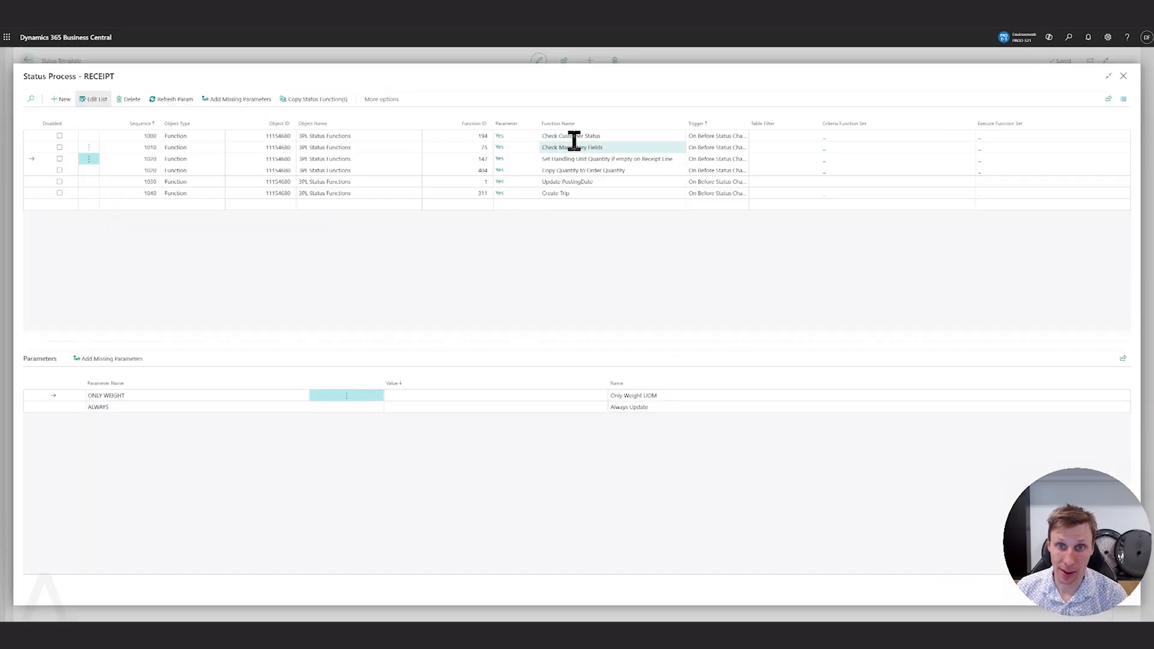
# Review the Copy Quantity to Order Quantity function, move the receipt to status 20-CONFIRMED, and check the line's Order Quantity.
pyautogui.click(571, 170)
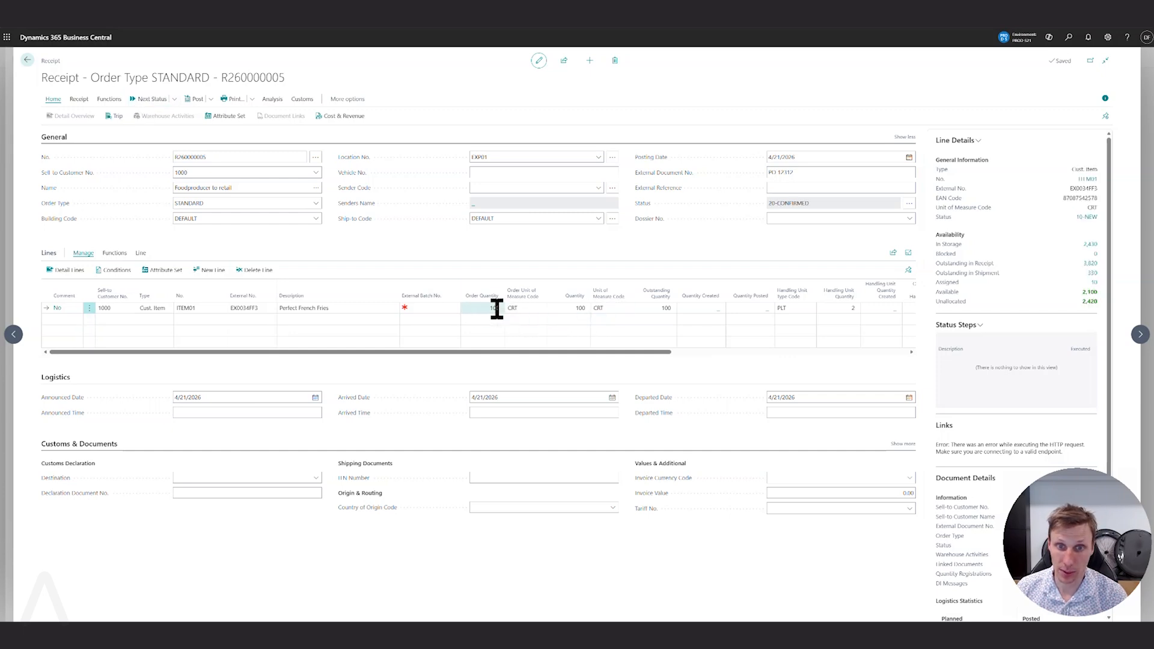
pyautogui.click(497, 309)
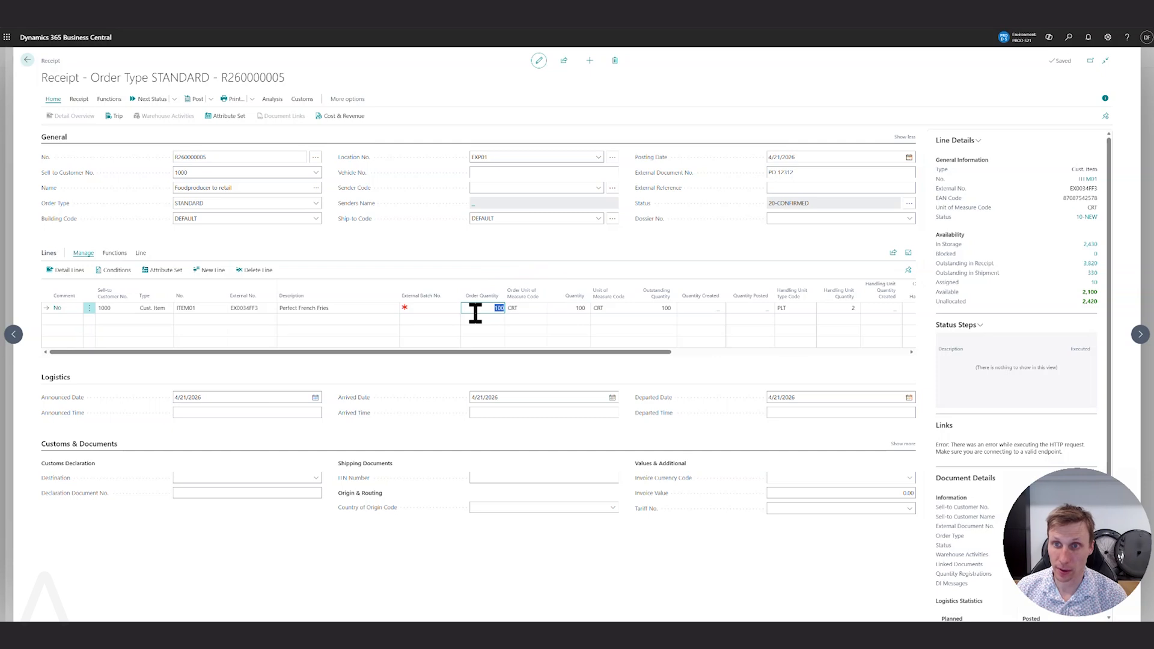
pyautogui.click(704, 253)
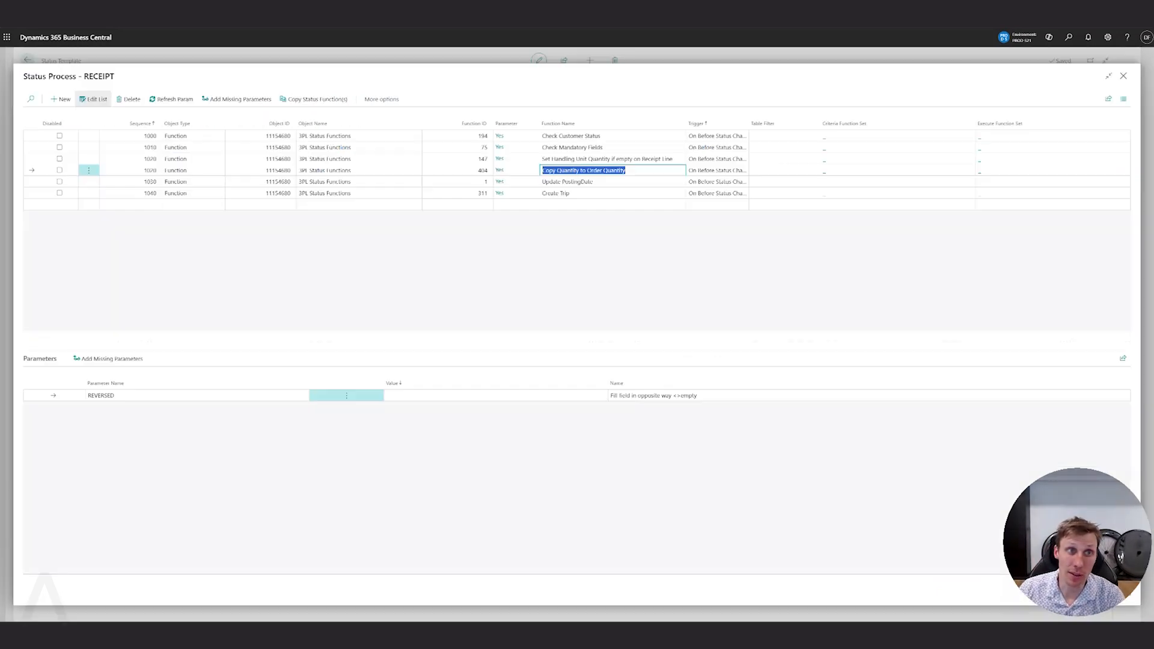
pyautogui.click(626, 242)
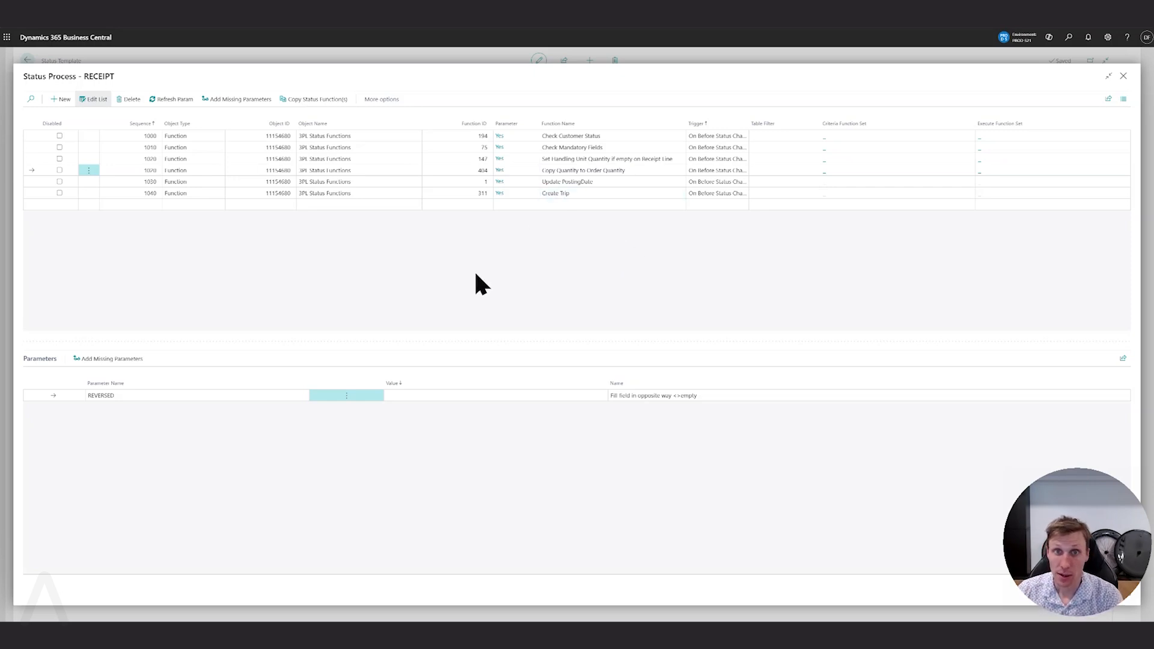
# Open the linked processes of the 30-ARRIVED status and start a new function line, bringing up its Function ID choices.
pyautogui.press('Escape')
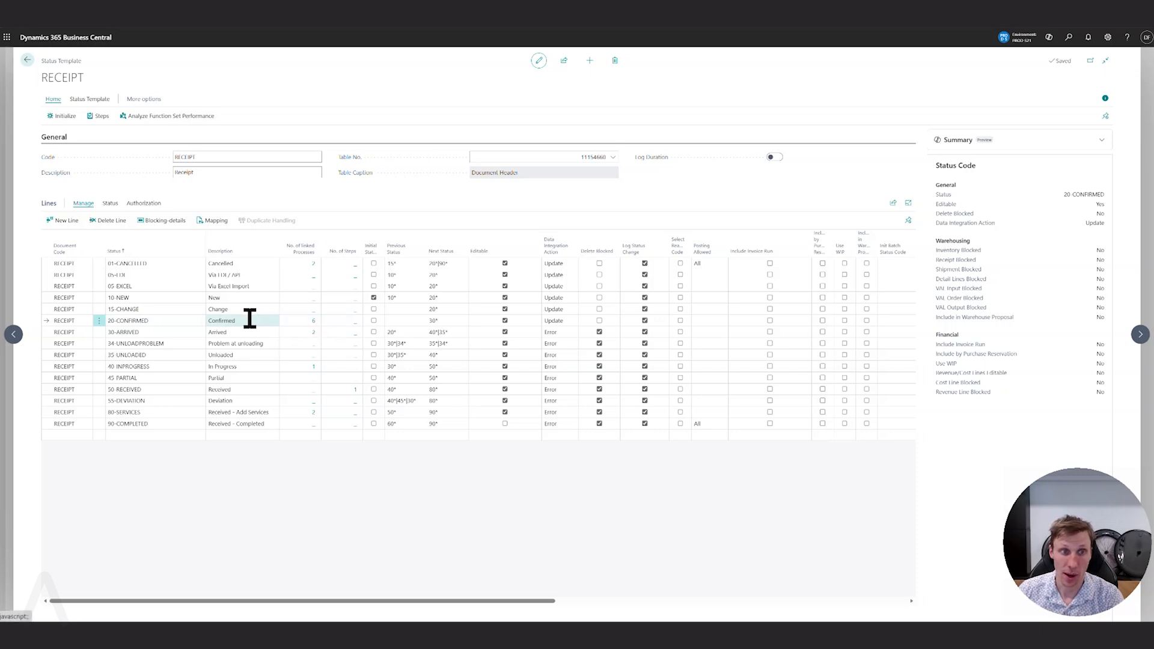
pyautogui.click(314, 333)
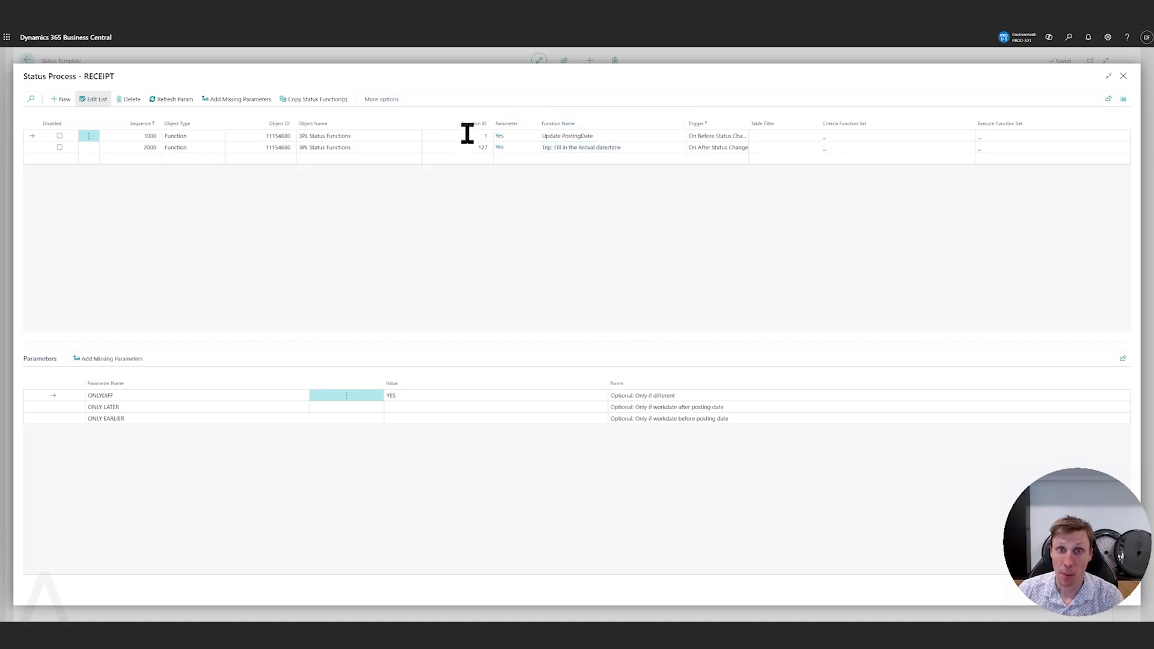
pyautogui.click(475, 159)
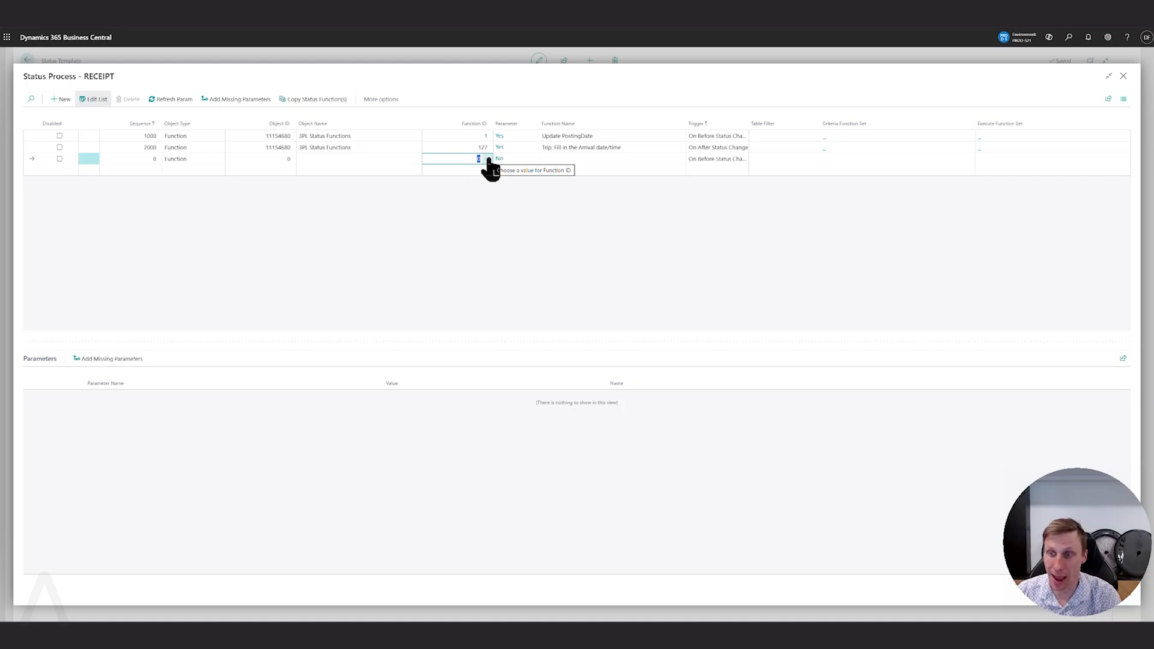
pyautogui.click(488, 160)
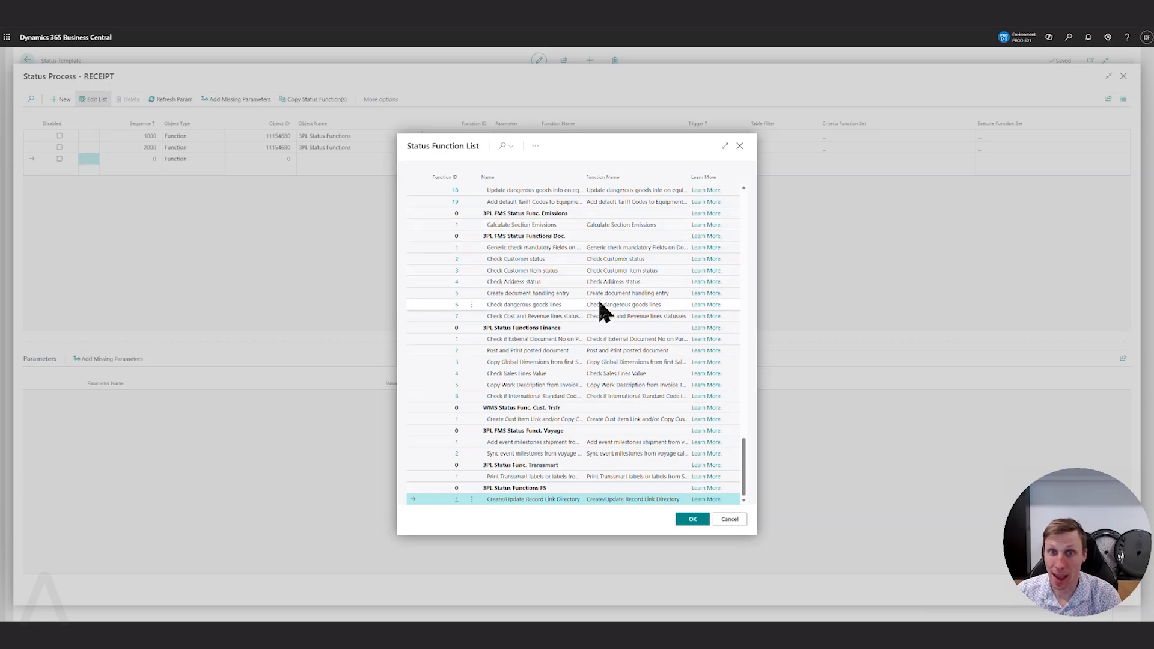
# Browse the Status Function List to examine the available functions in the different function groups.
pyautogui.scroll(10, 601, 303)
pyautogui.scroll(10, 605, 315)
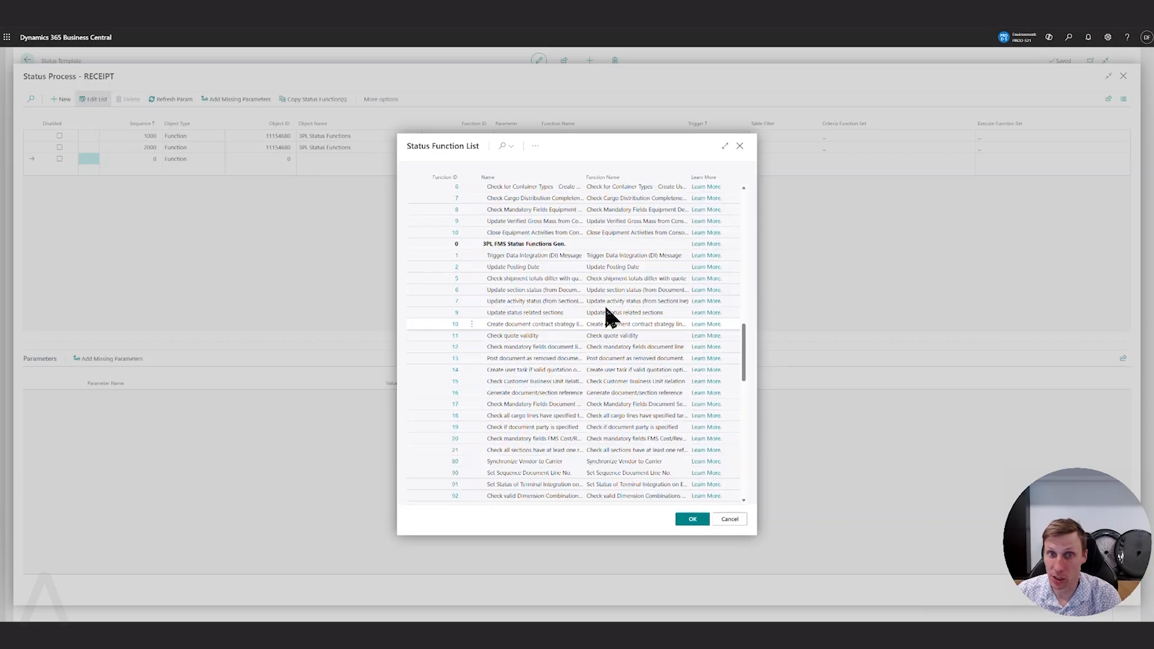
pyautogui.scroll(10, 608, 304)
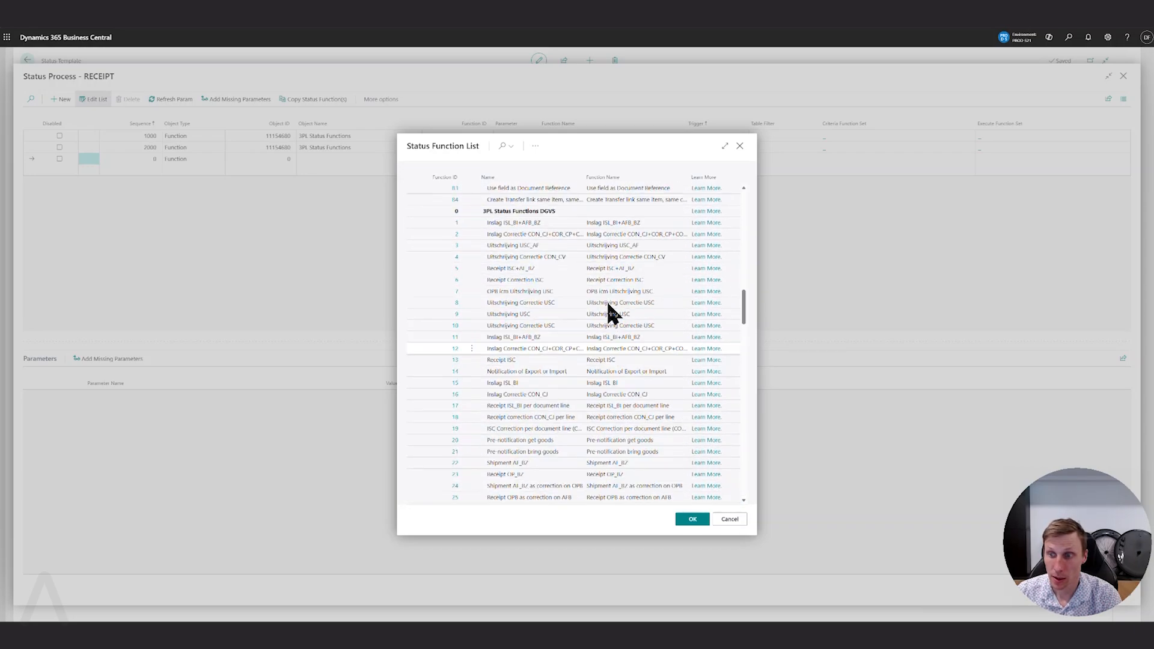
pyautogui.scroll(10, 611, 305)
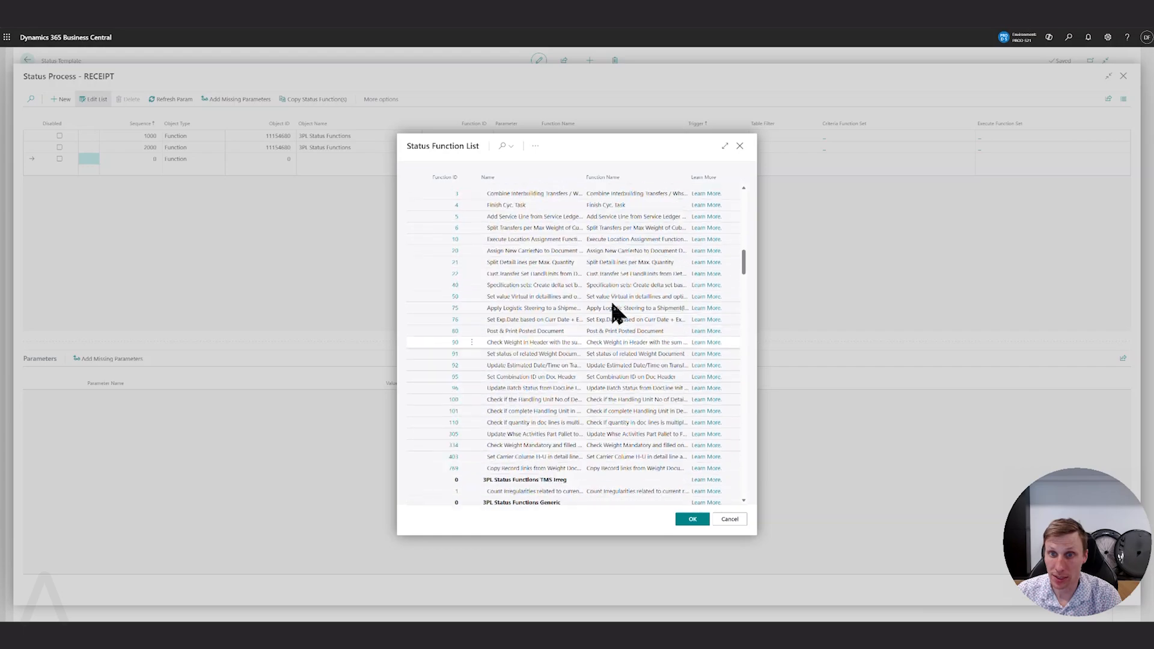
pyautogui.scroll(10, 612, 310)
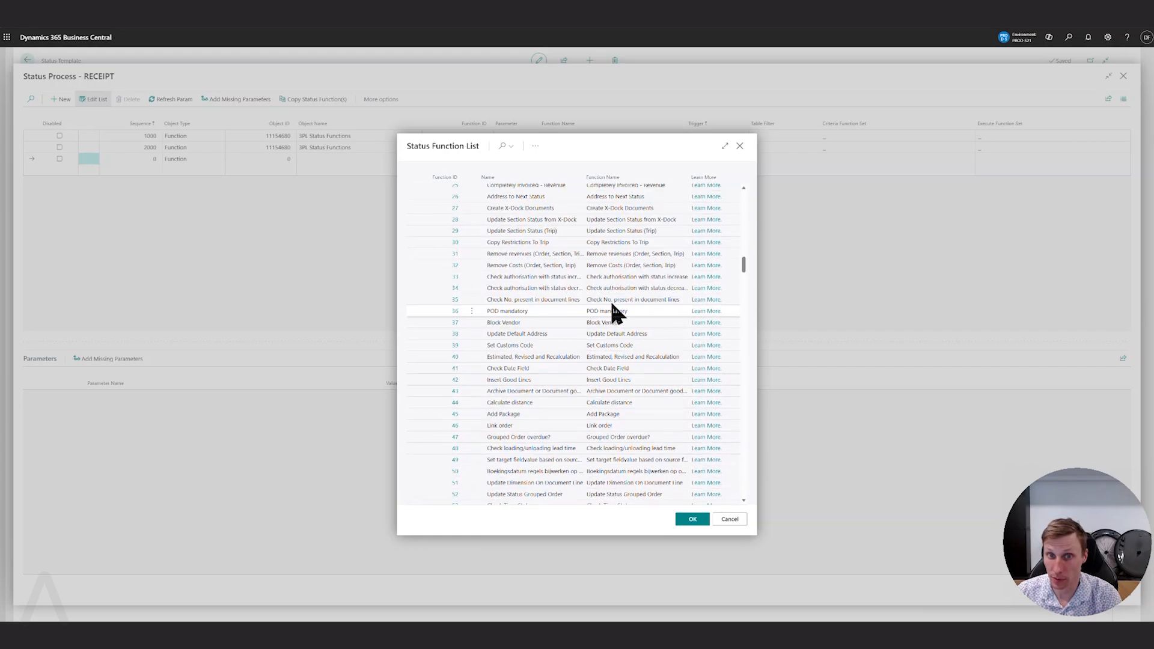
pyautogui.scroll(10, 612, 305)
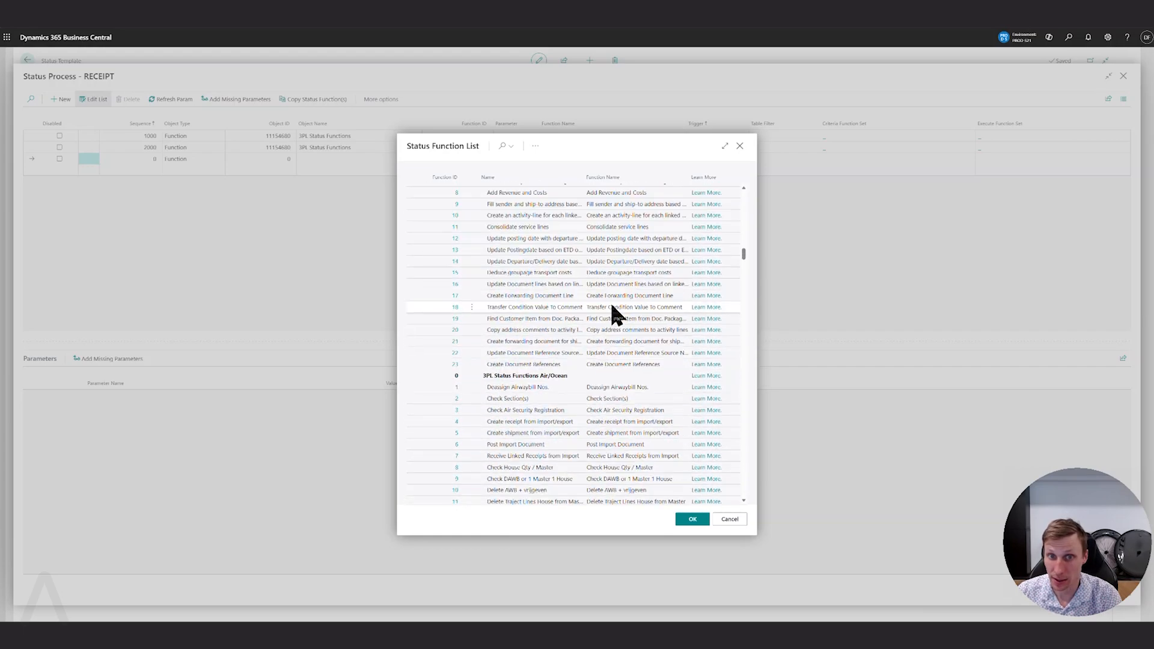
pyautogui.scroll(10, 612, 318)
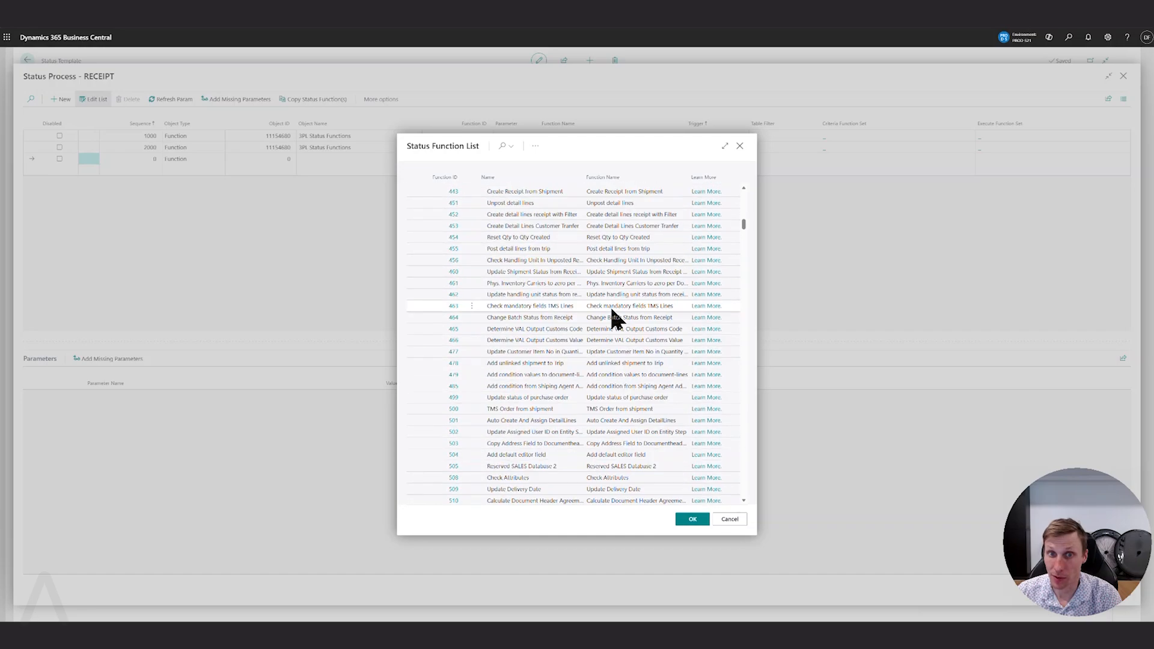
pyautogui.scroll(15, 612, 310)
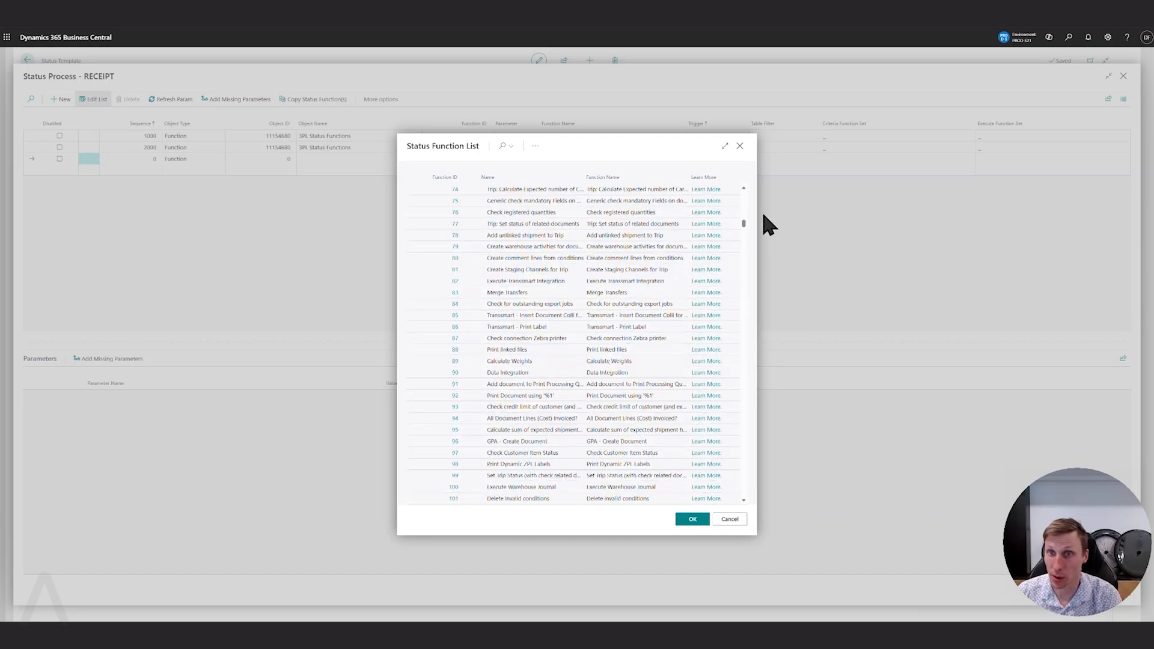
pyautogui.moveTo(742, 223); pyautogui.dragTo(737, 192)
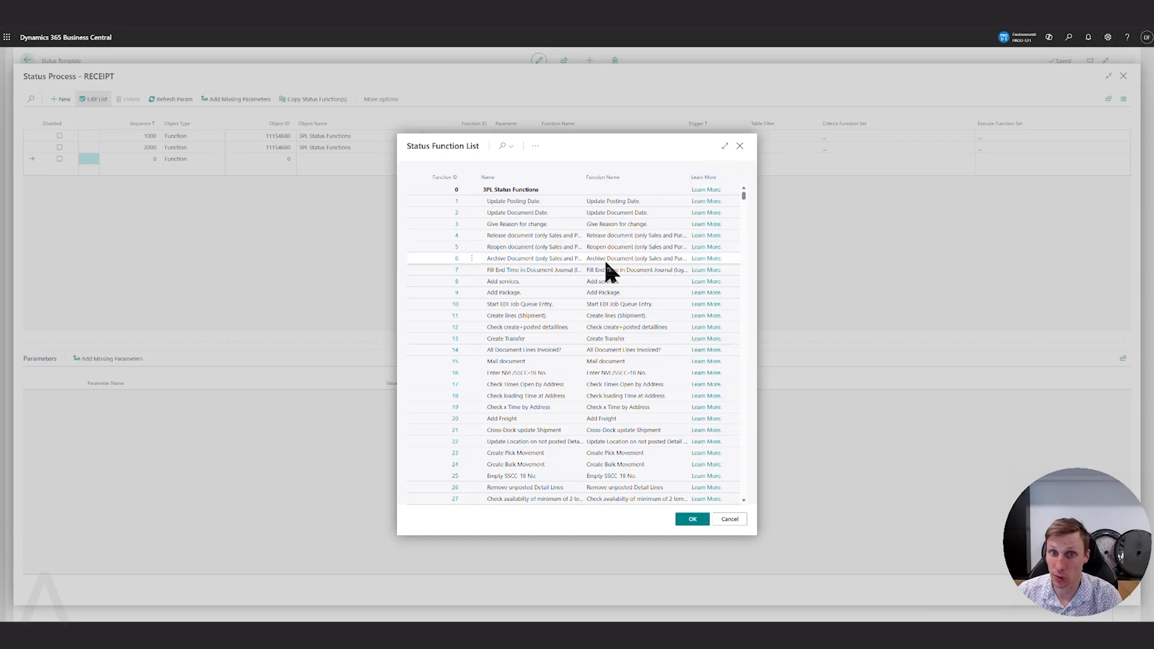
pyautogui.scroll(-2, 608, 258)
pyautogui.scroll(-18, 610, 265)
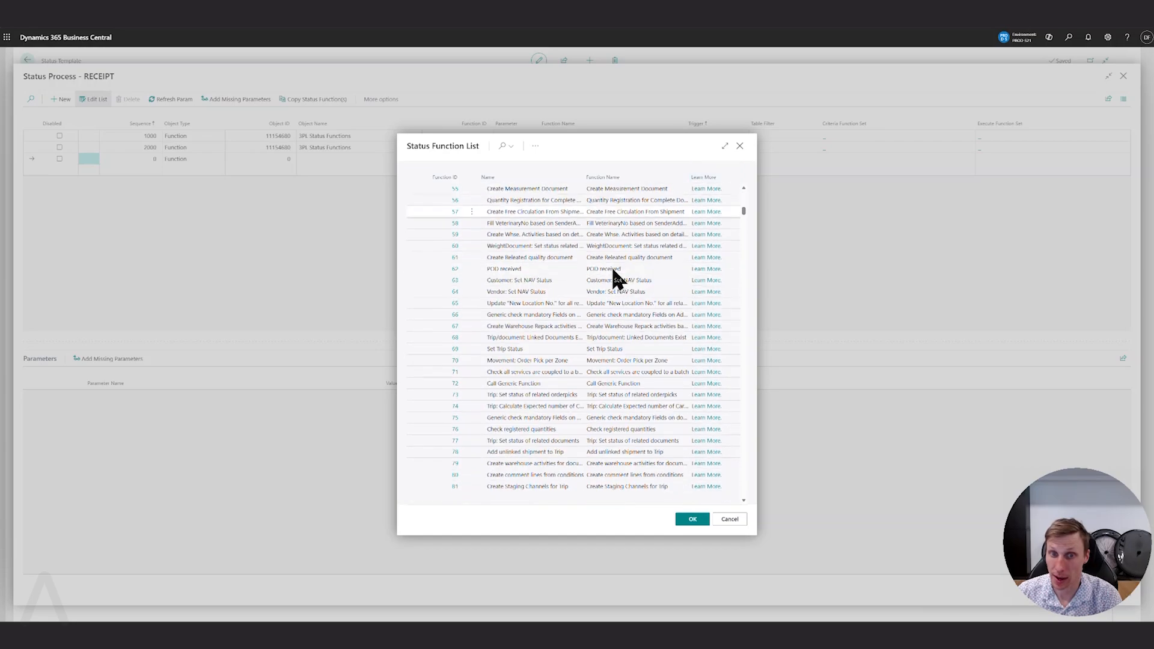
pyautogui.scroll(-20, 623, 288)
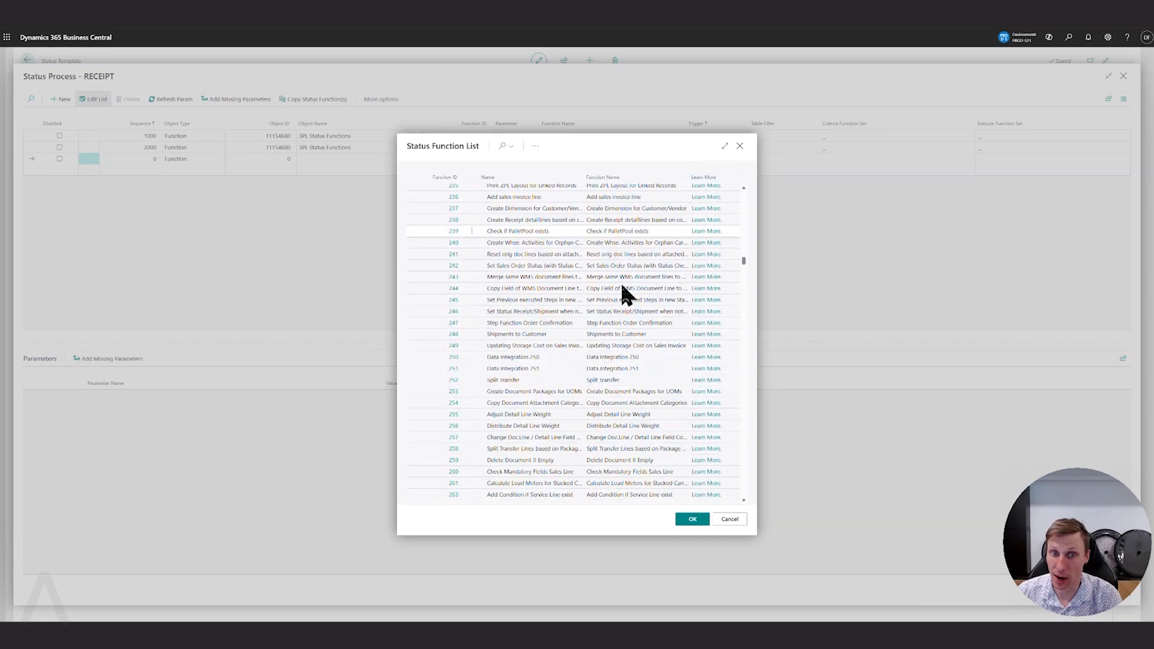
pyautogui.scroll(-5, 629, 282)
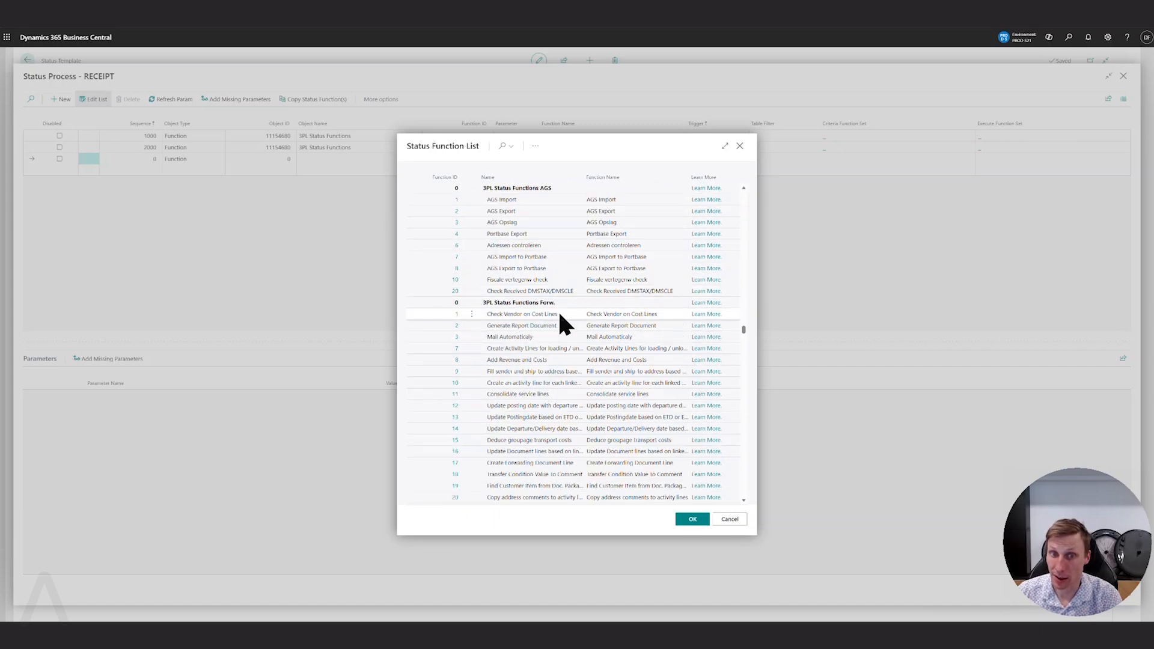
pyautogui.click(552, 335)
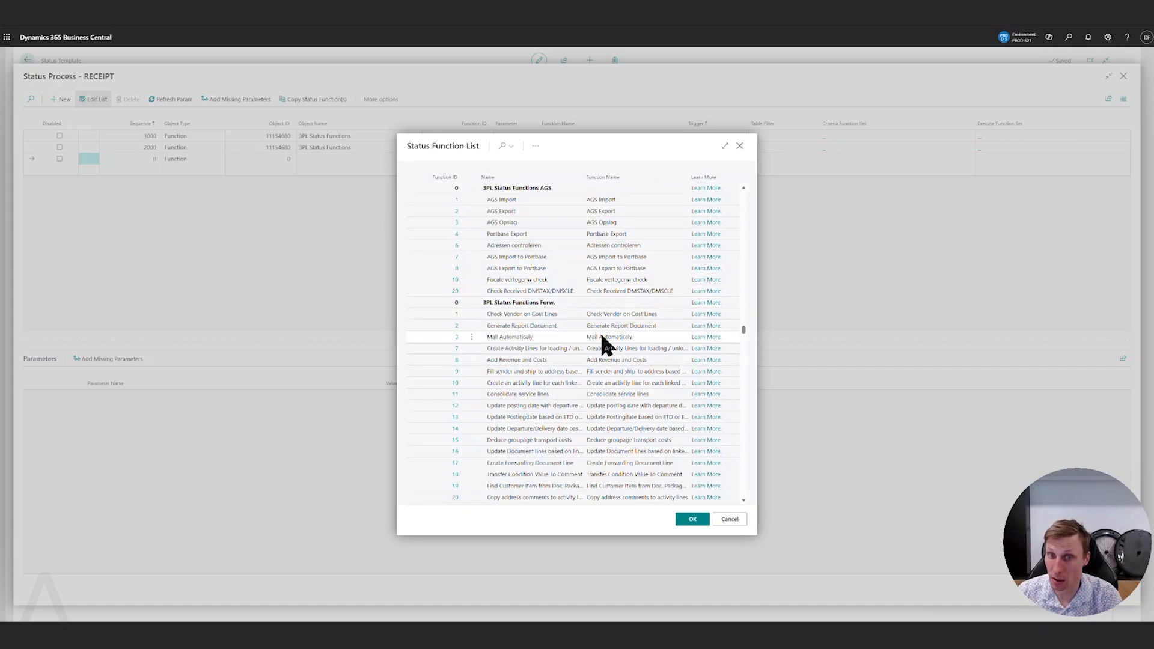
pyautogui.scroll(-2, 646, 349)
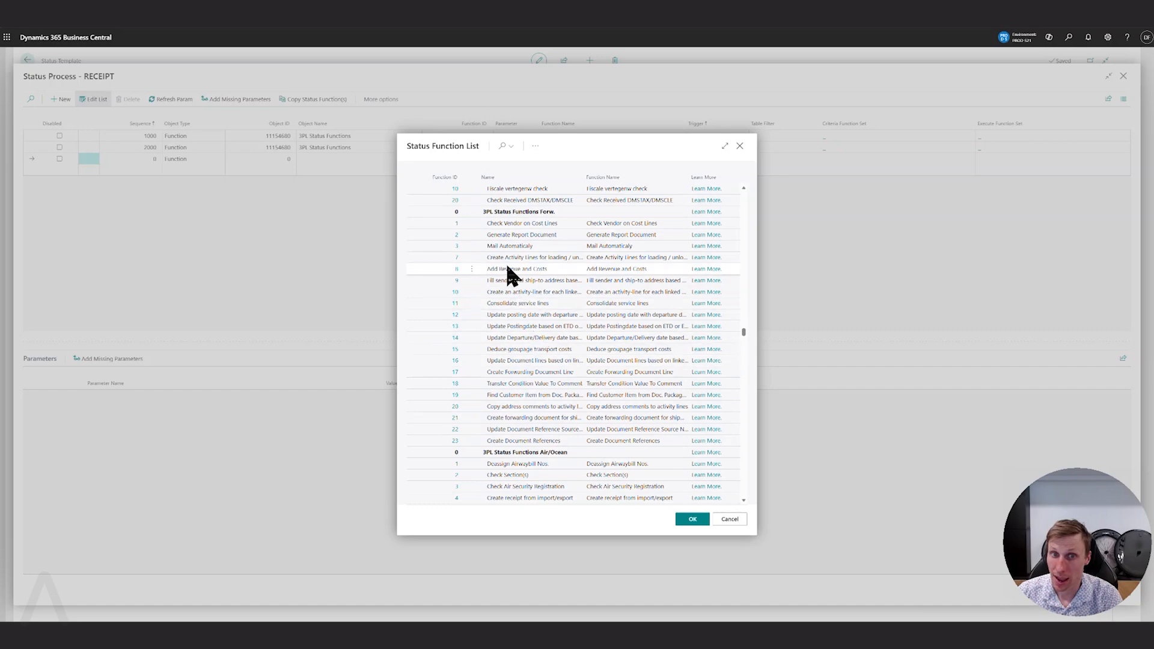
pyautogui.scroll(-10, 599, 360)
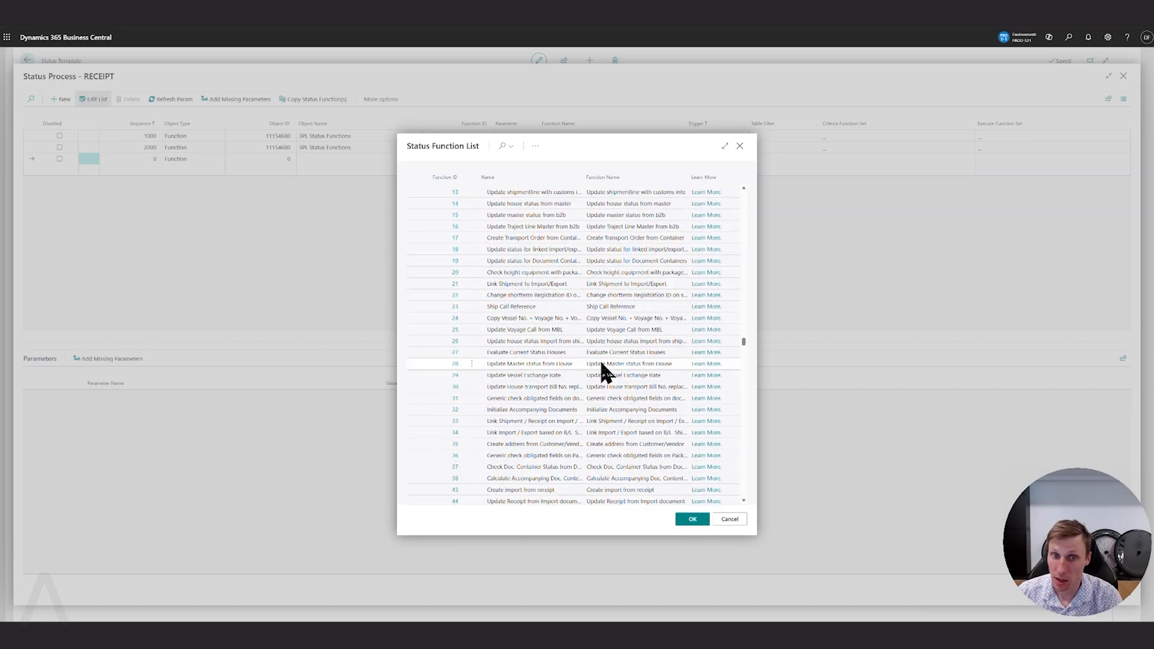
pyautogui.scroll(-1, 599, 358)
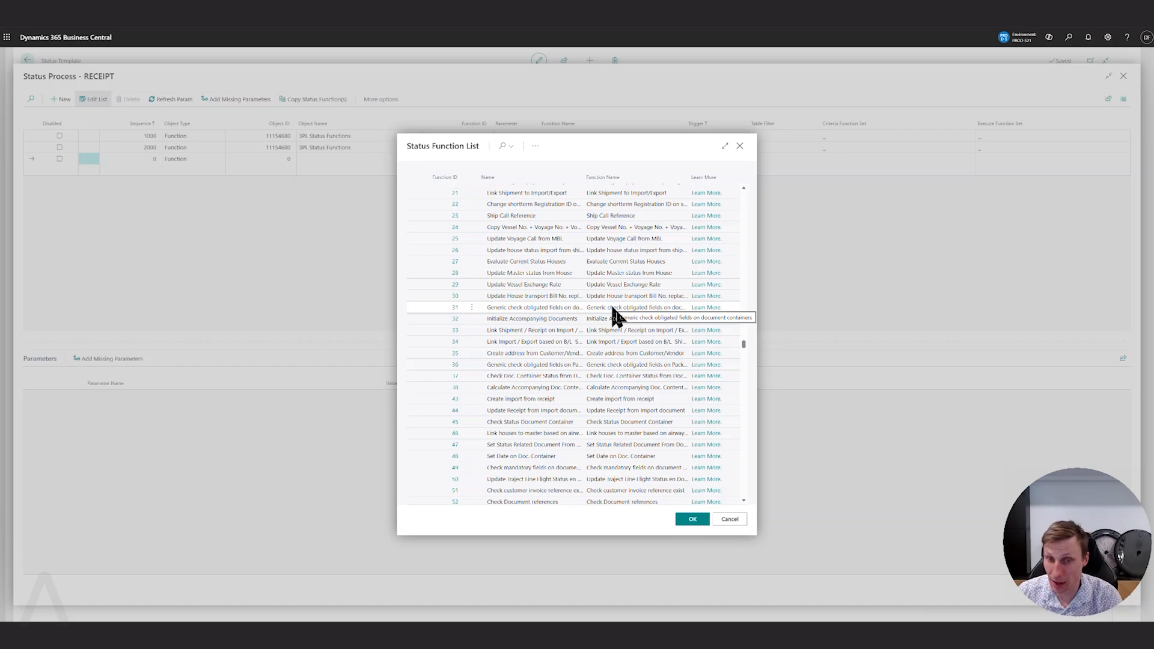
pyautogui.scroll(-10, 613, 319)
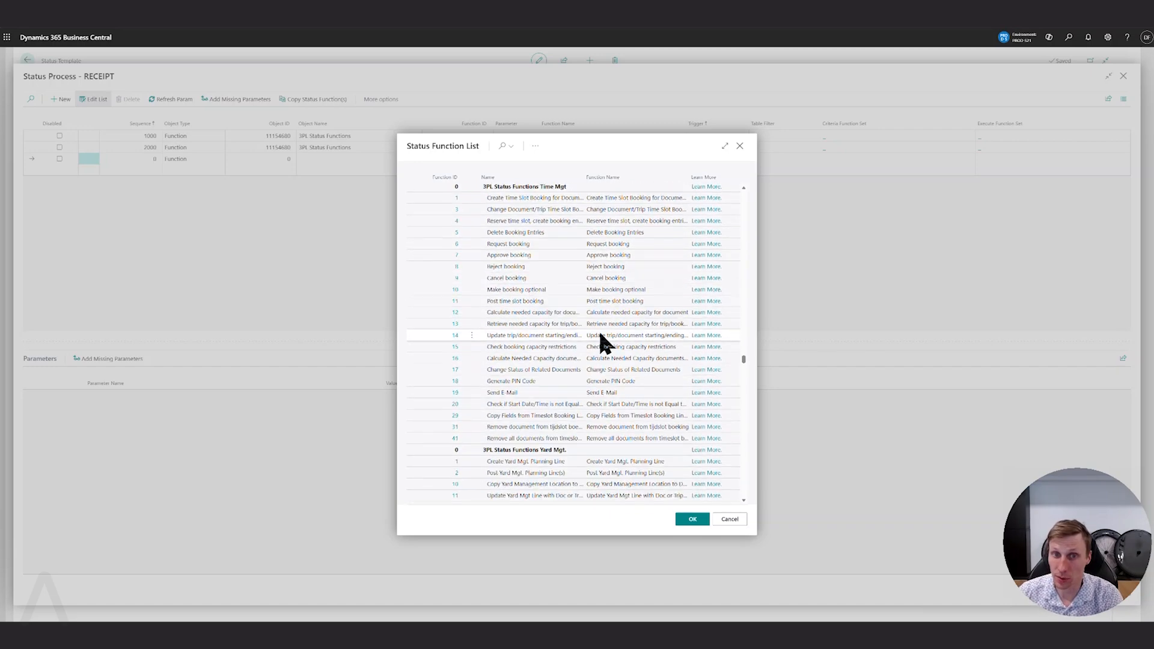
pyautogui.scroll(-2, 555, 319)
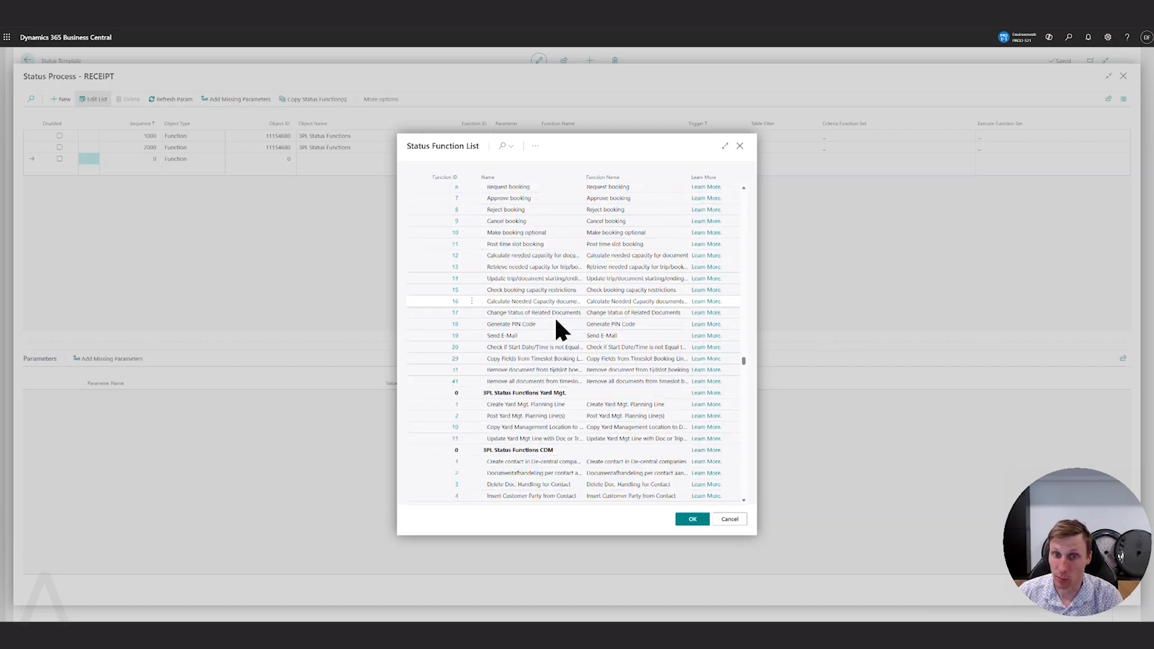
pyautogui.scroll(-10, 556, 319)
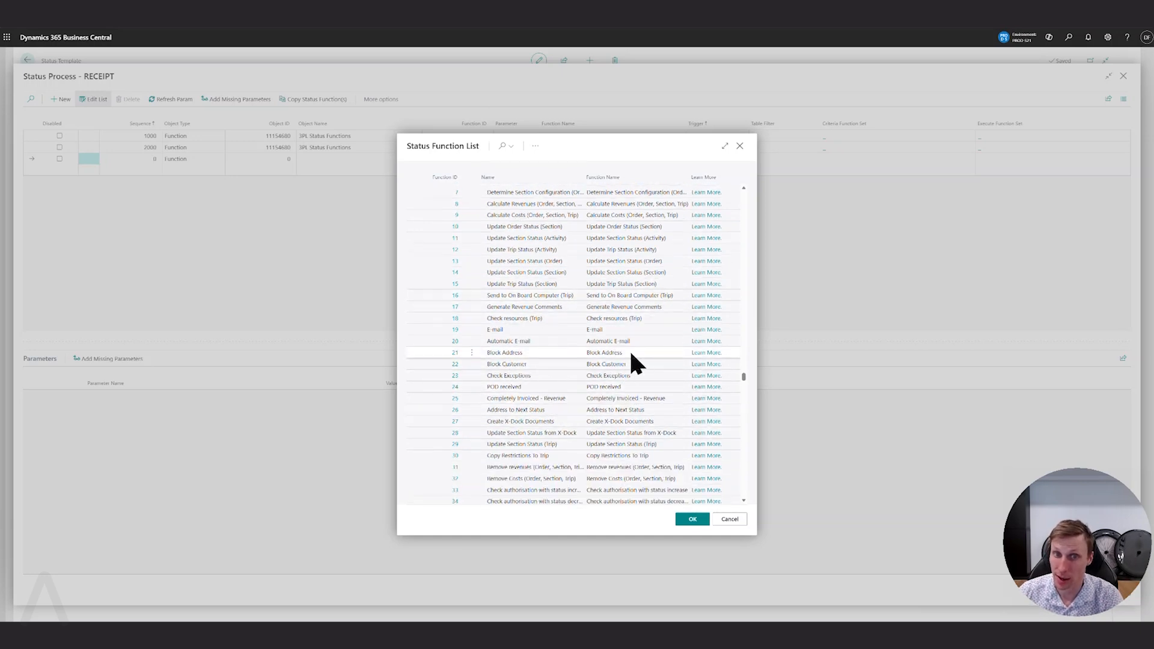
# Search the function list for "check mand", widen the Name column, and assign function 75, the generic mandatory fields check on the document header.
pyautogui.click(502, 146)
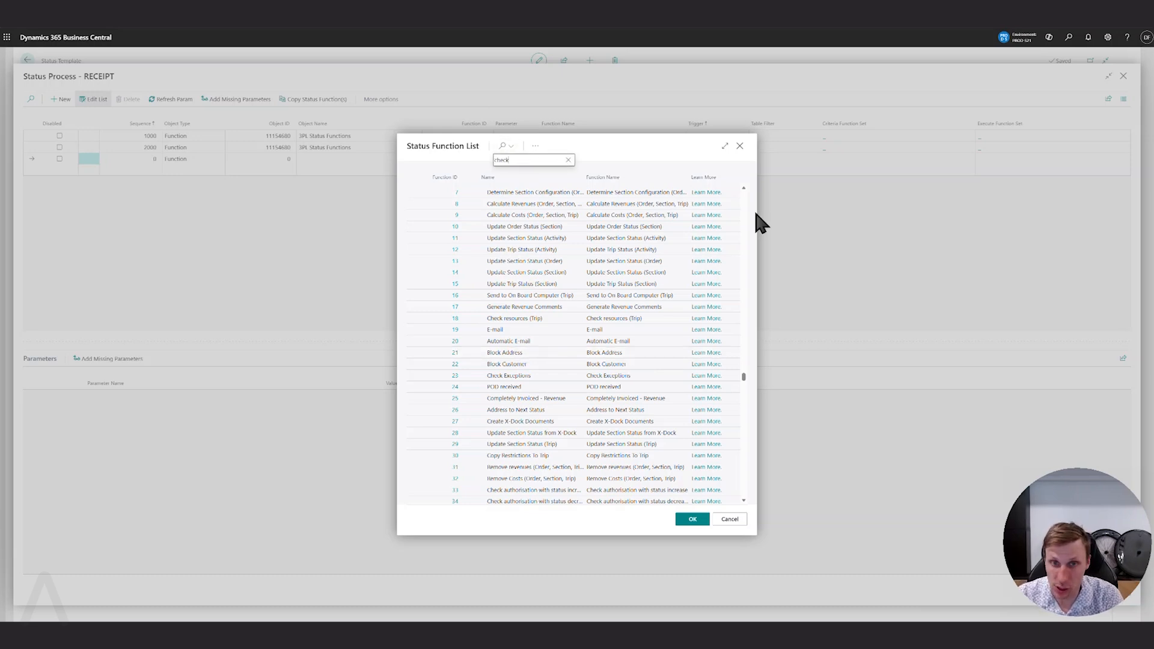
pyautogui.write('check mand')
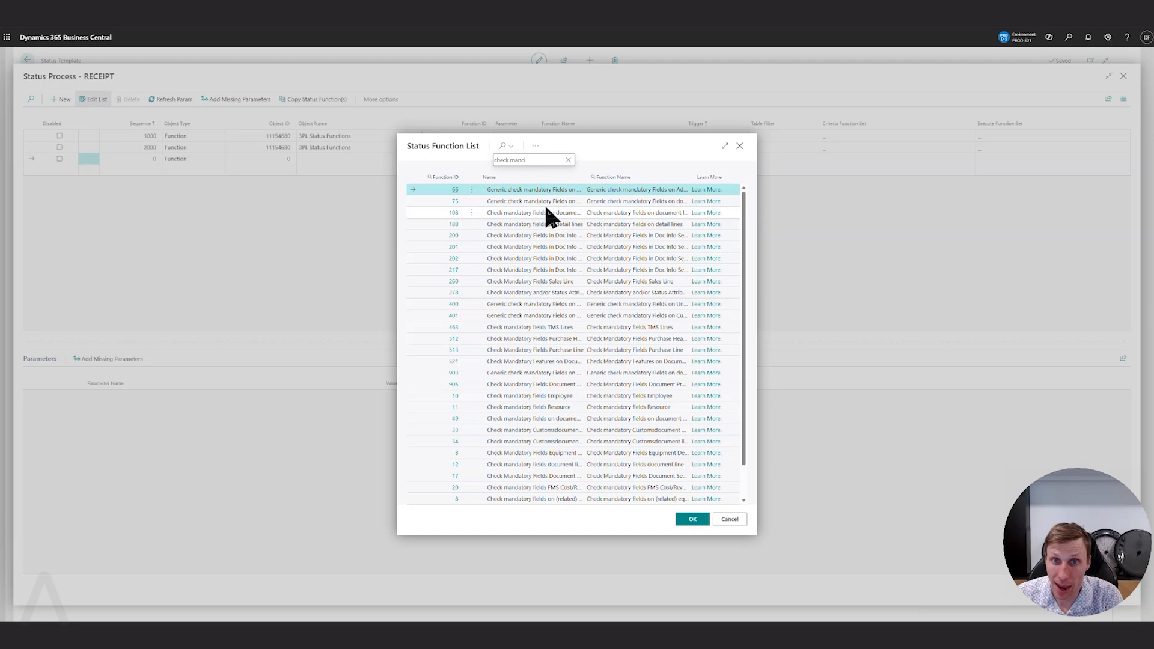
pyautogui.moveTo(587, 169); pyautogui.dragTo(664, 171)
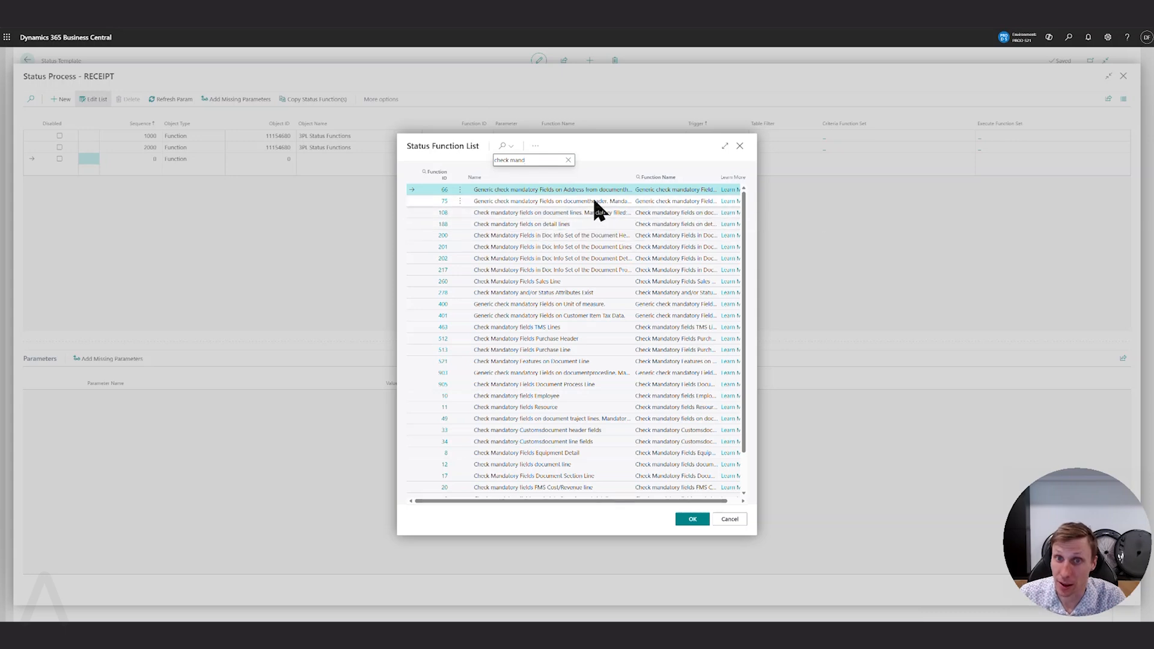
pyautogui.click(583, 203)
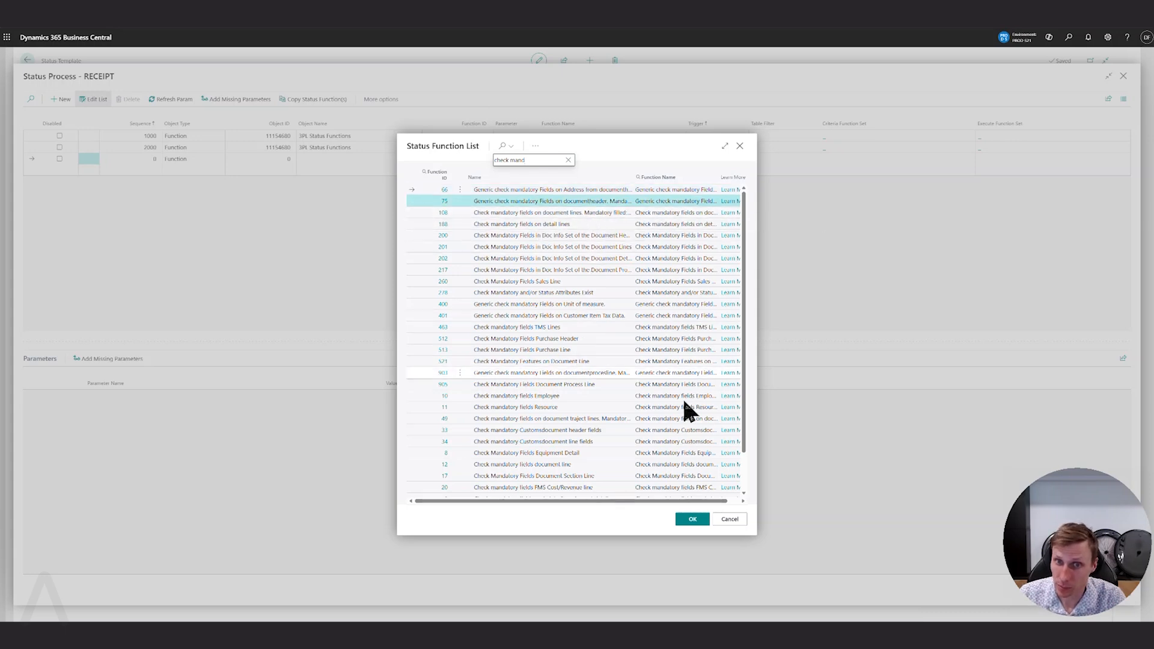
pyautogui.click(692, 520)
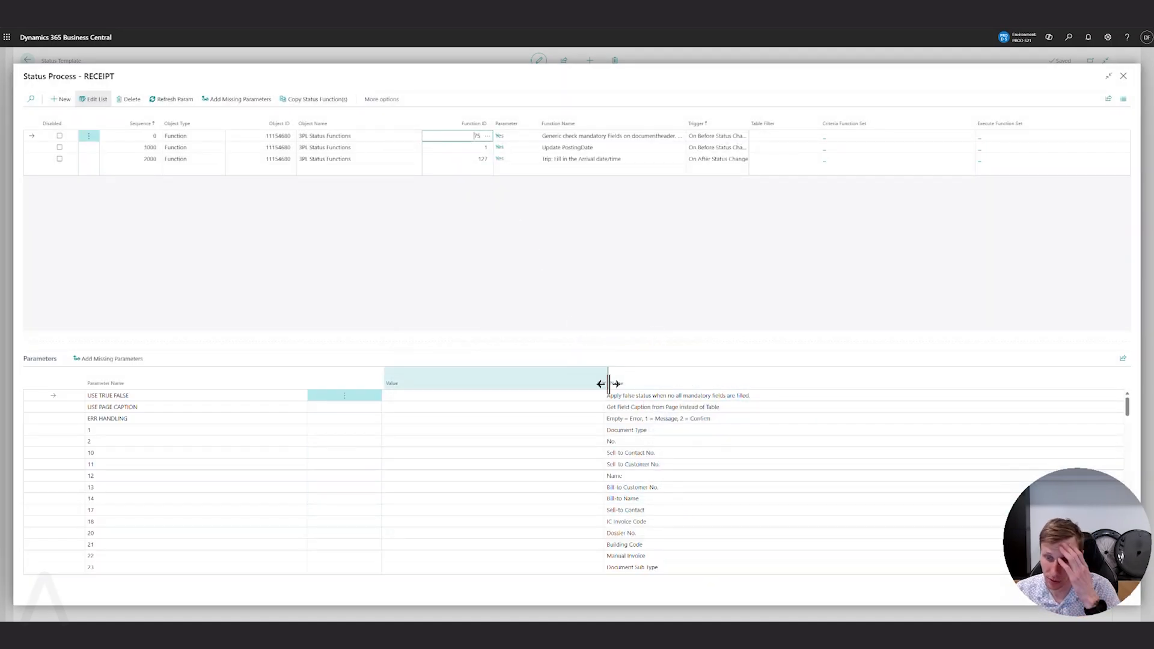
# Find parameter 144, Arrived Date, of the mandatory fields check function and set its value to X.
pyautogui.scroll(-5, 567, 417)
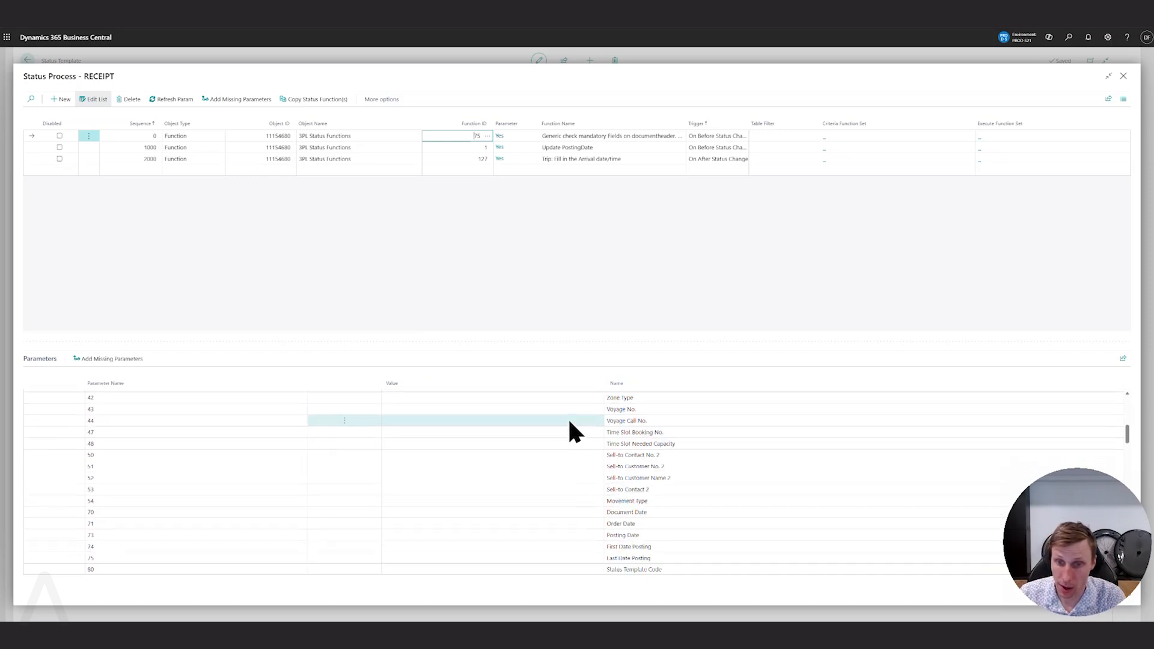
pyautogui.scroll(-15, 568, 420)
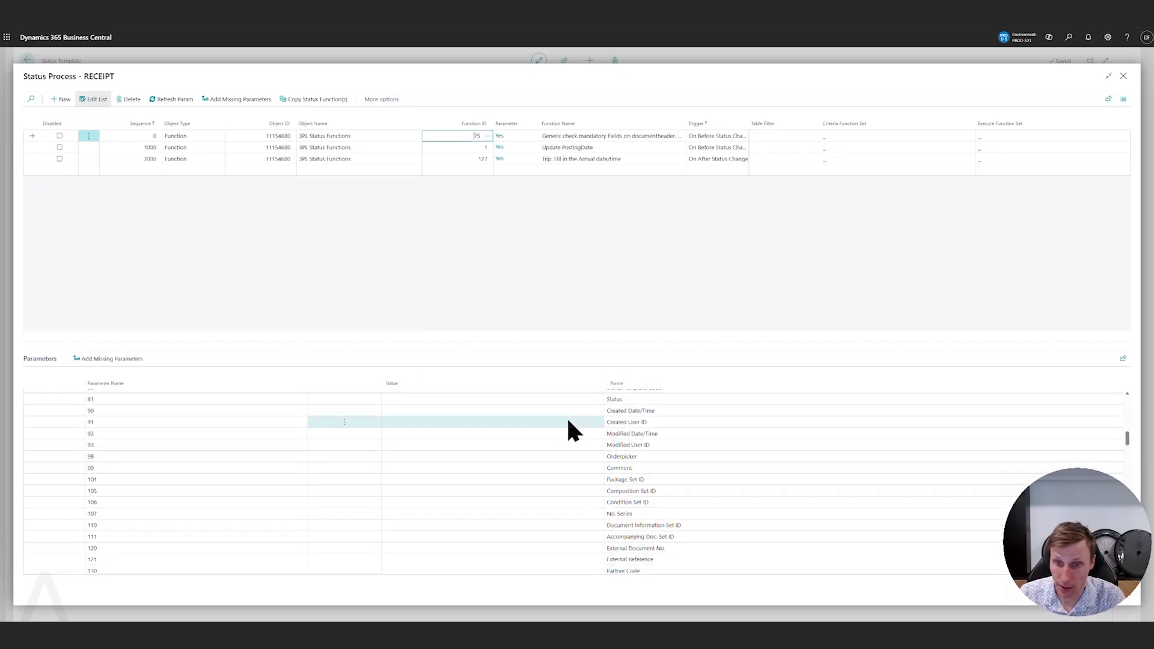
pyautogui.scroll(1, 601, 439)
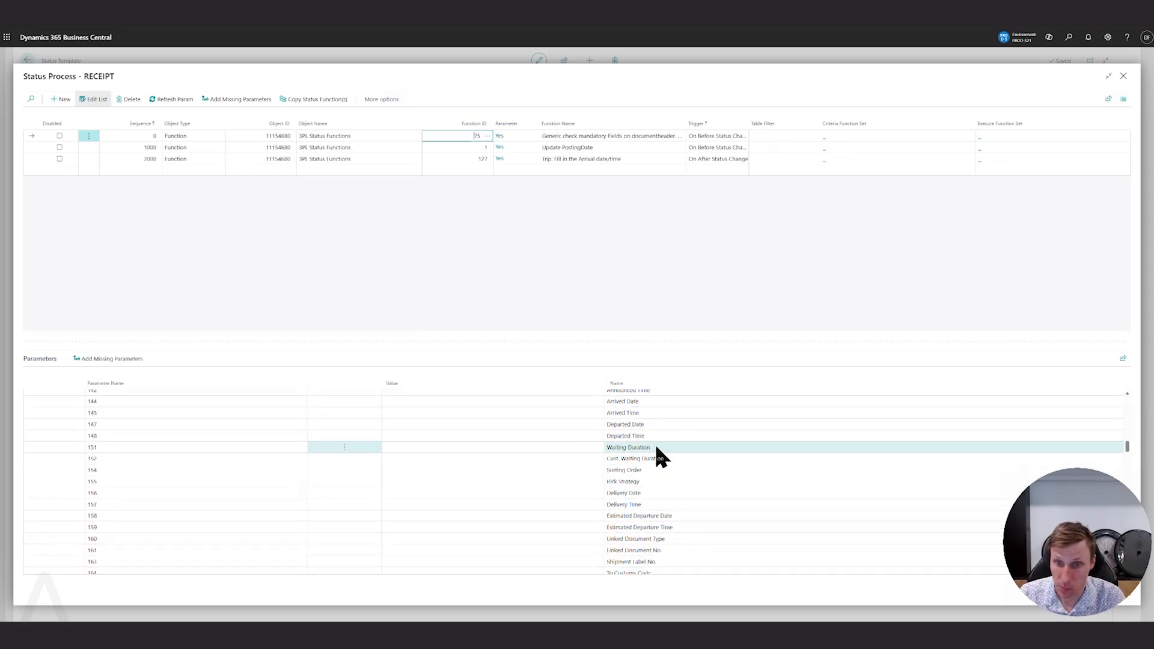
pyautogui.click(520, 401)
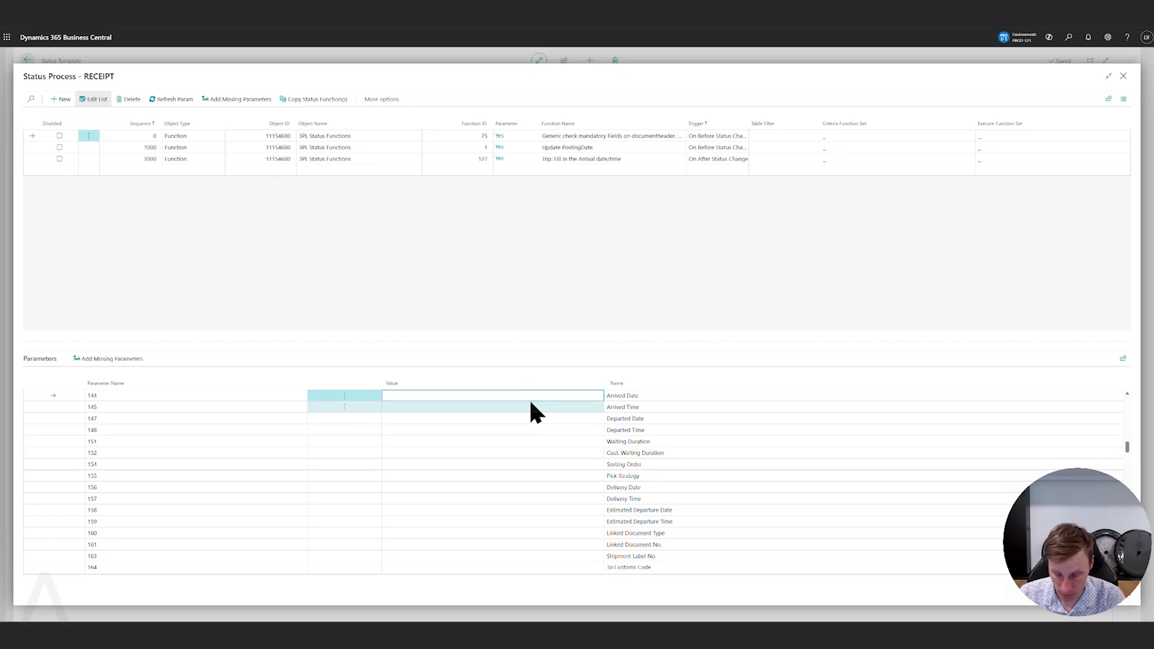
pyautogui.write('x')
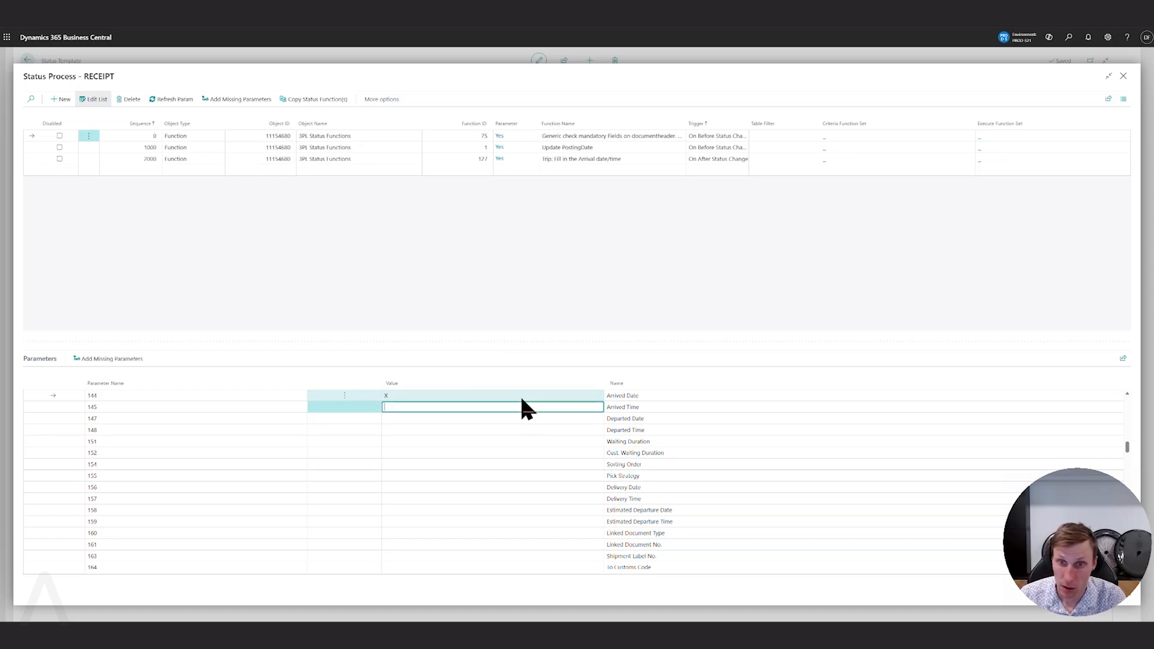
pyautogui.press('Return')
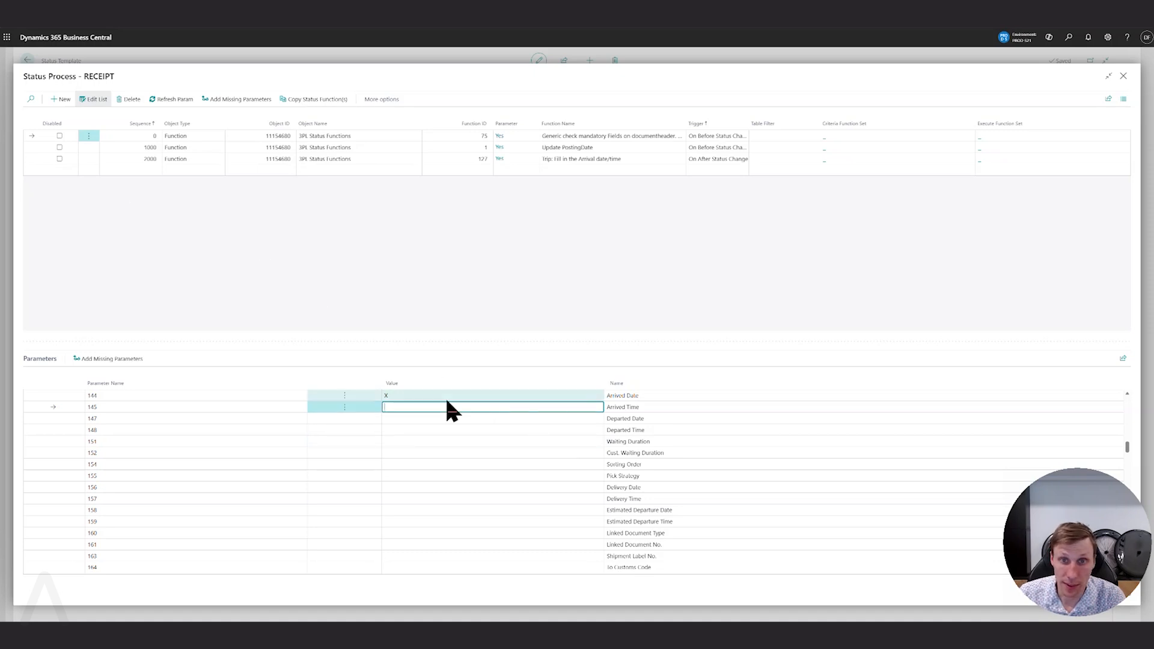
# Set the sequence of the mandatory fields check function to 500 and accept updating the related records.
pyautogui.click(149, 135)
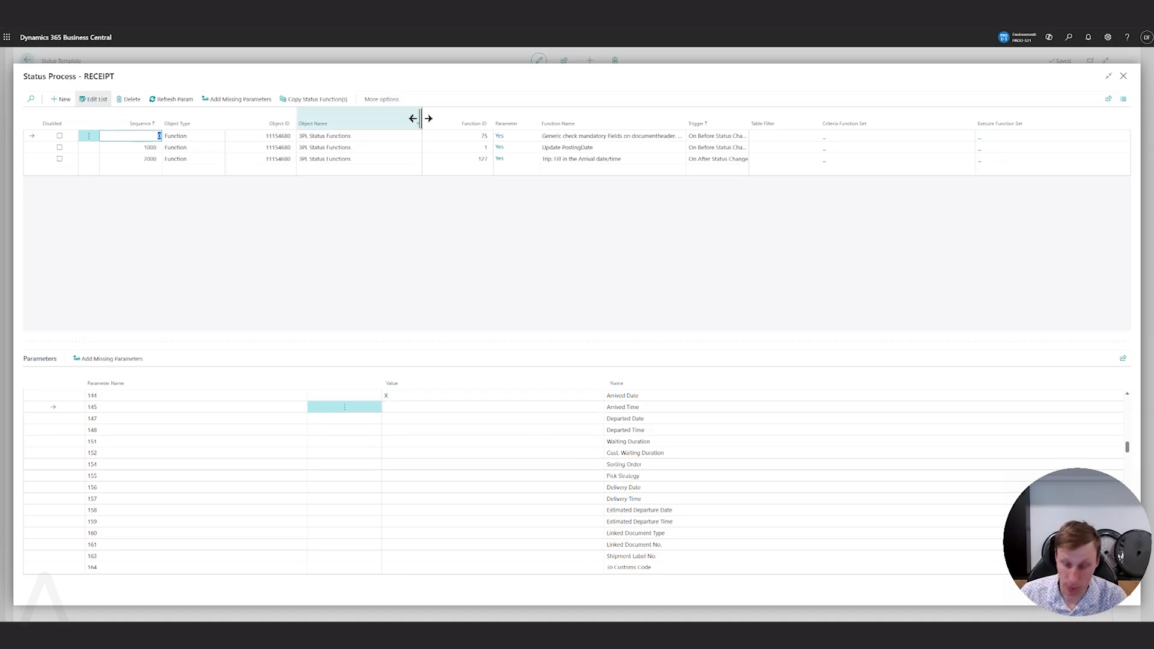
pyautogui.write('500')
pyautogui.press('Return')
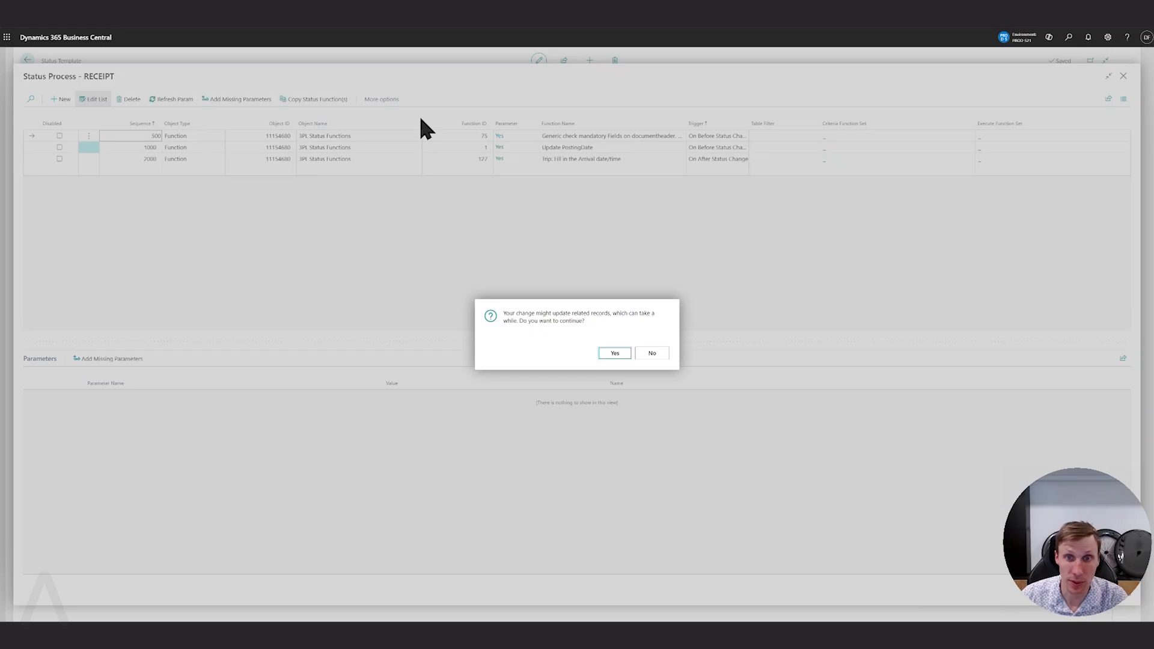
pyautogui.click(612, 353)
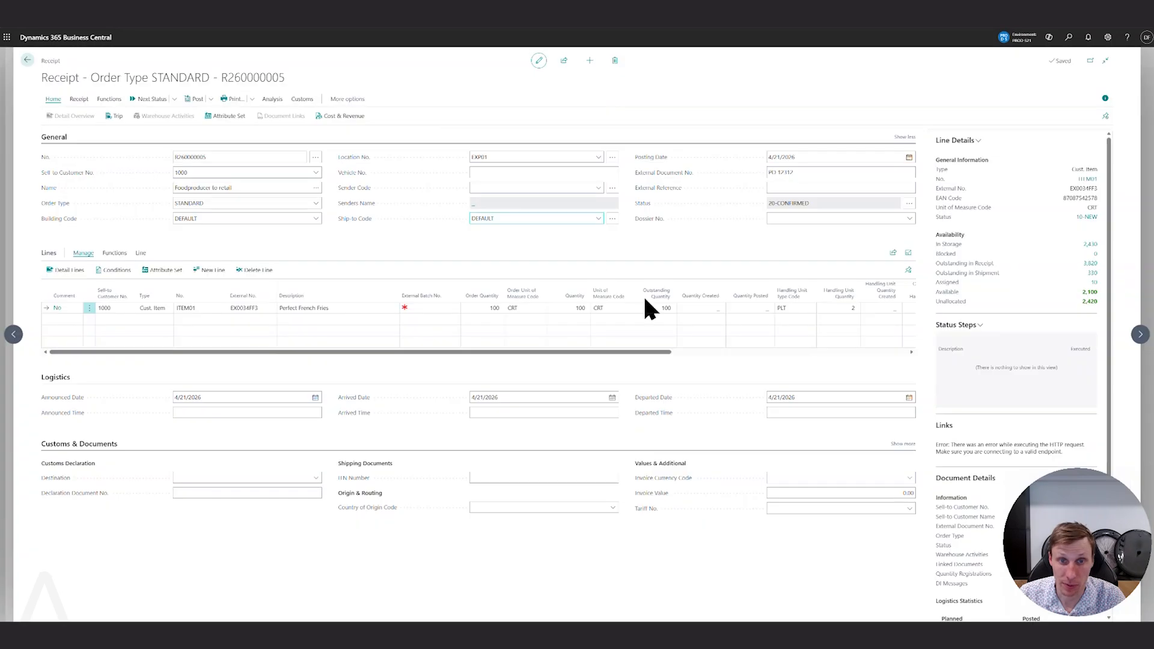
# Clear the receipt's Arrived Date and try to move the receipt to the next status.
pyautogui.click(507, 394)
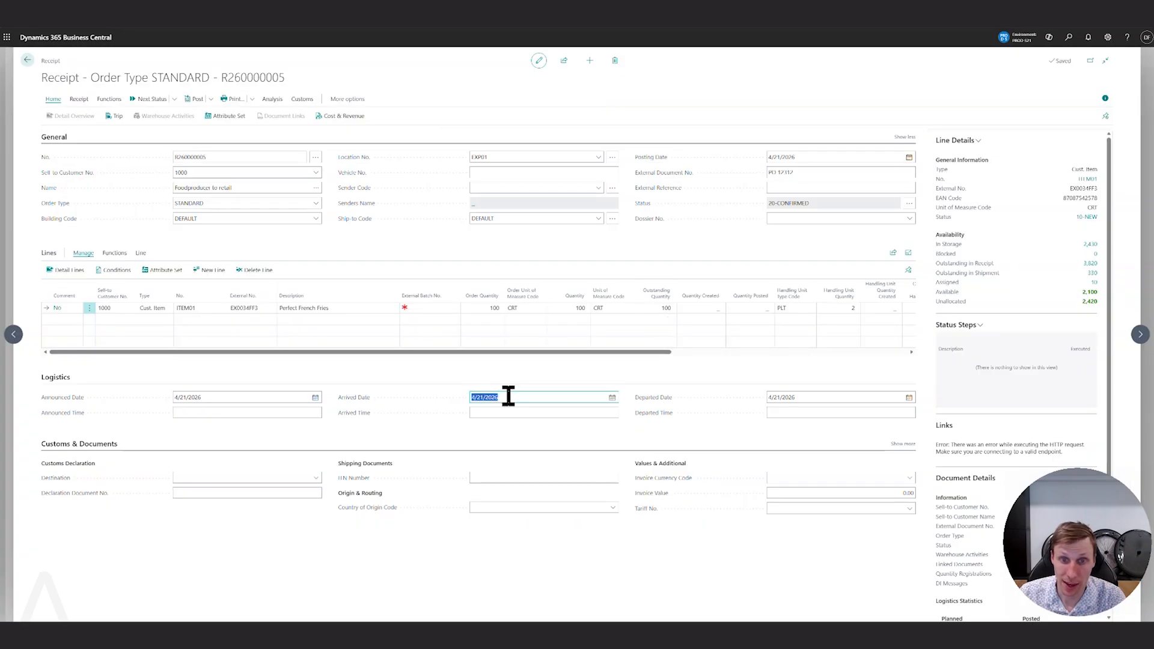
pyautogui.press('BackSpace')
pyautogui.press('Tab')
pyautogui.click(508, 395)
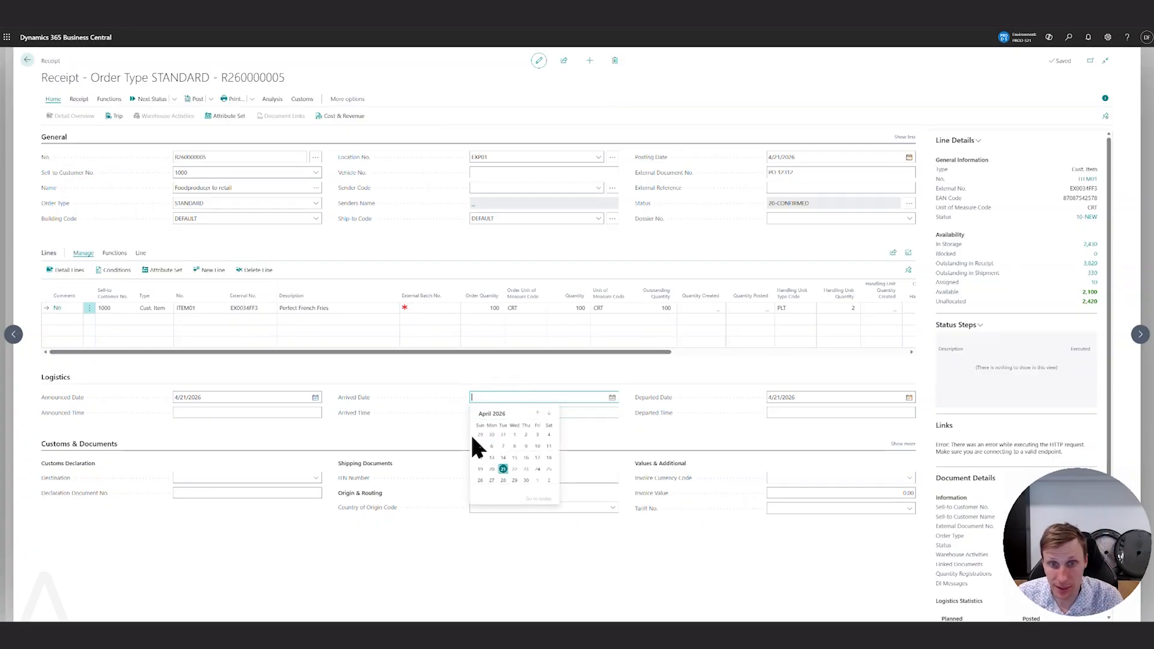
pyautogui.click(149, 99)
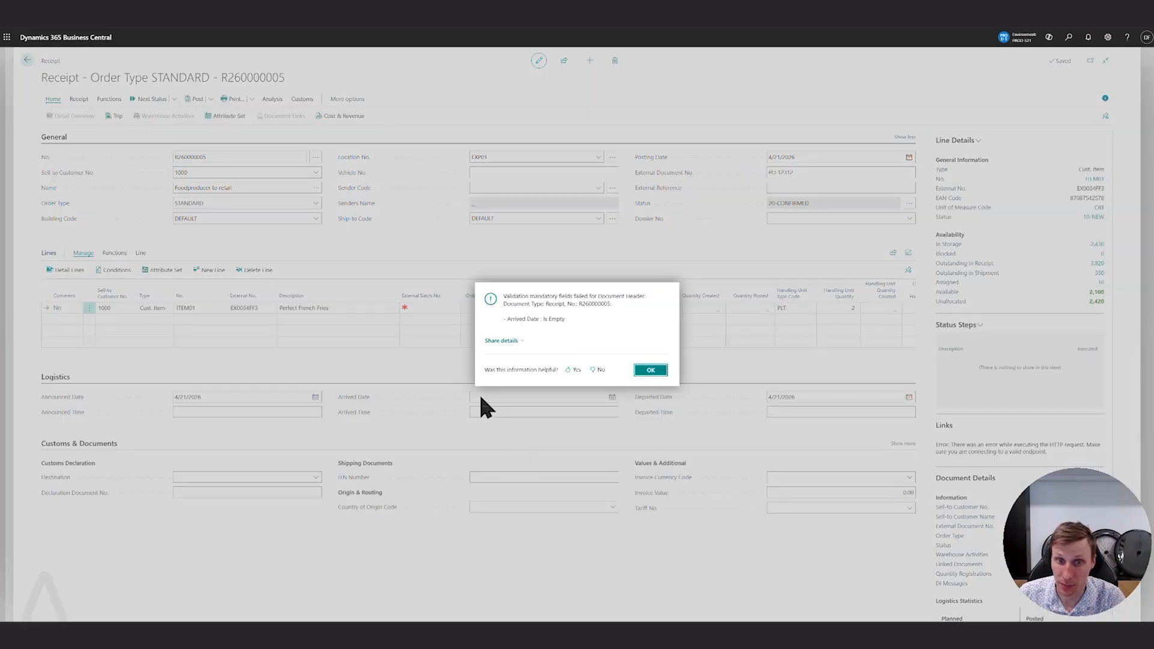
pyautogui.click(651, 370)
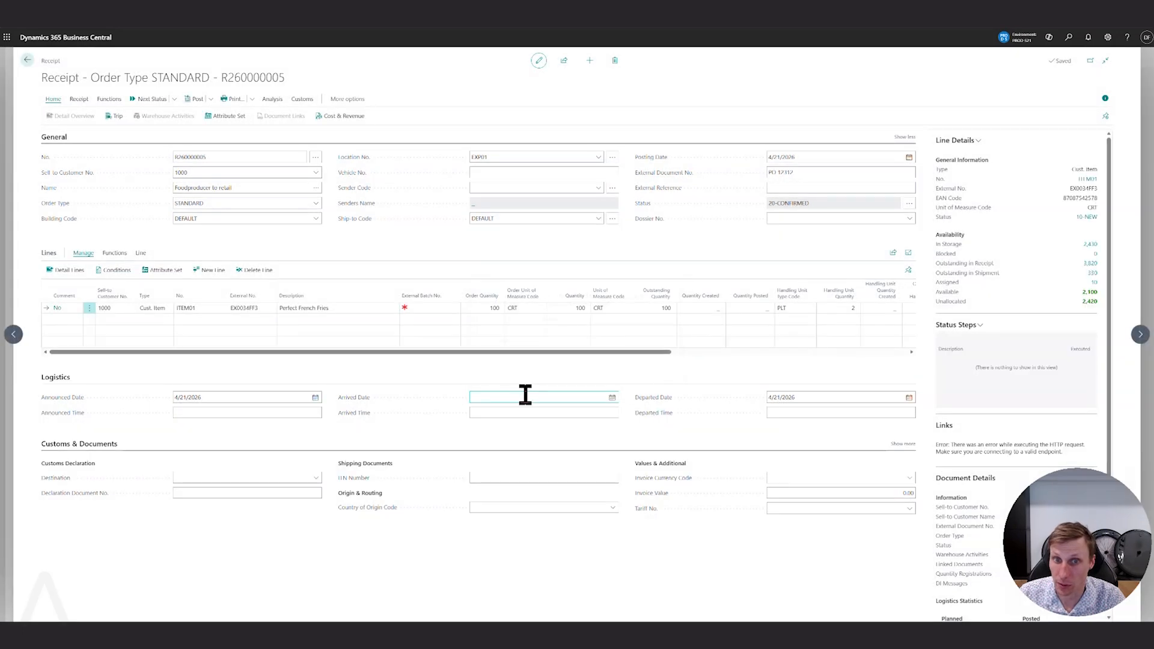
# Set the Arrived Date to 4/21/2026 and advance the receipt to 30-ARRIVED, accepting the arrival date/time update.
pyautogui.click(612, 397)
pyautogui.click(502, 468)
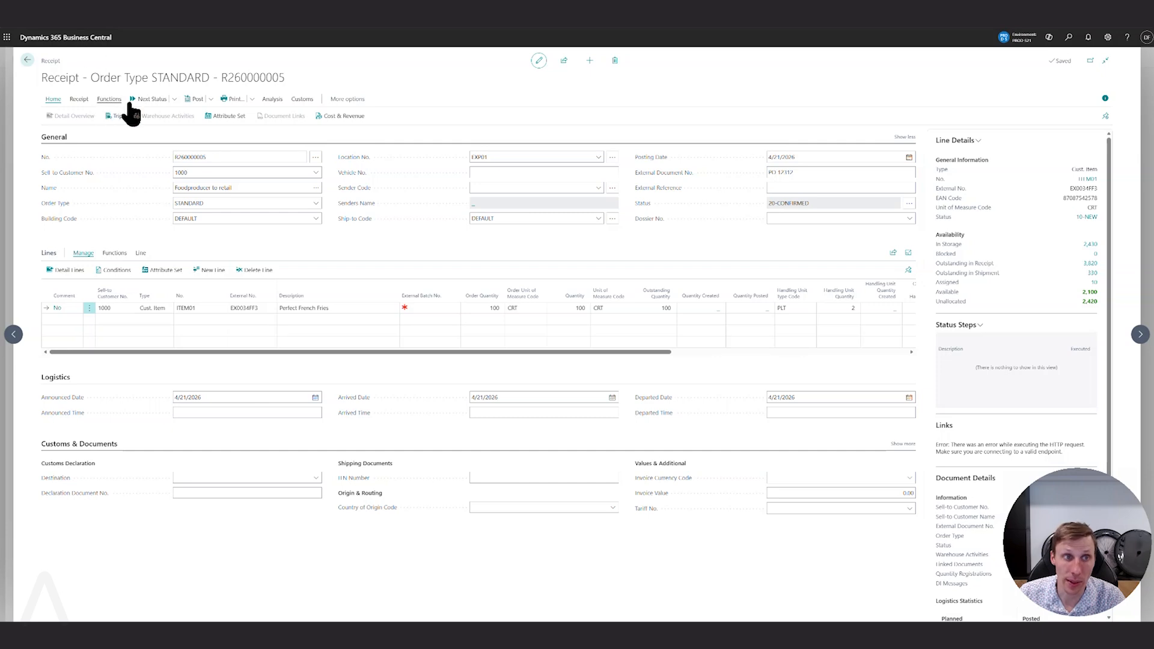
pyautogui.click(148, 100)
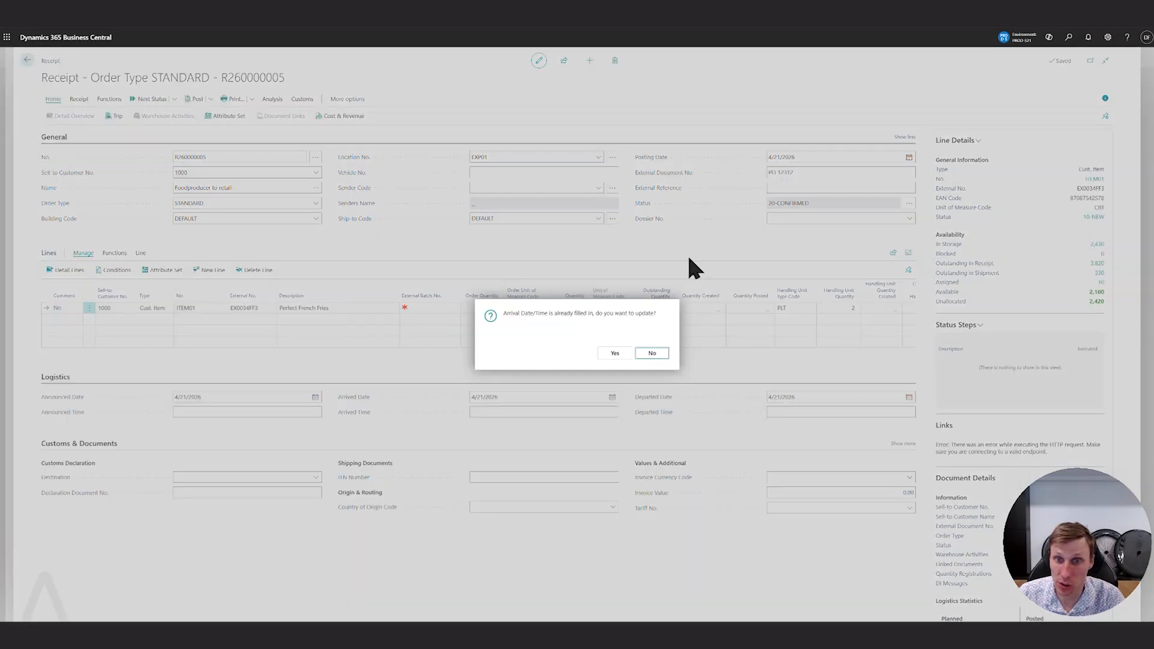
pyautogui.click(614, 353)
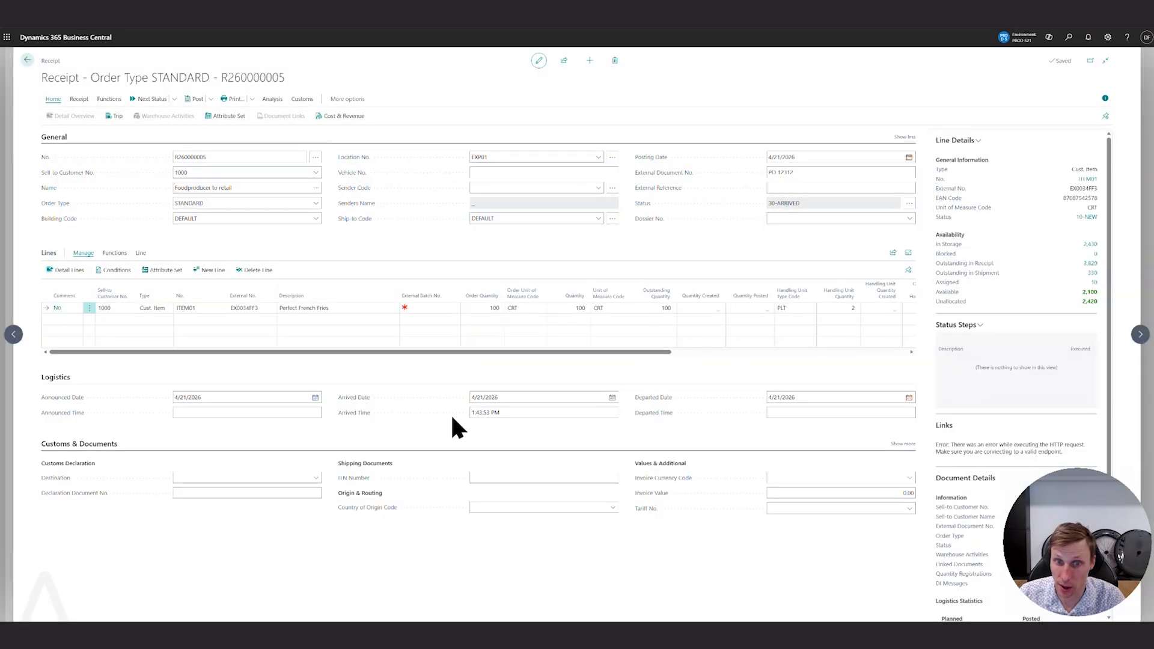
pyautogui.tripleClick(493, 413)
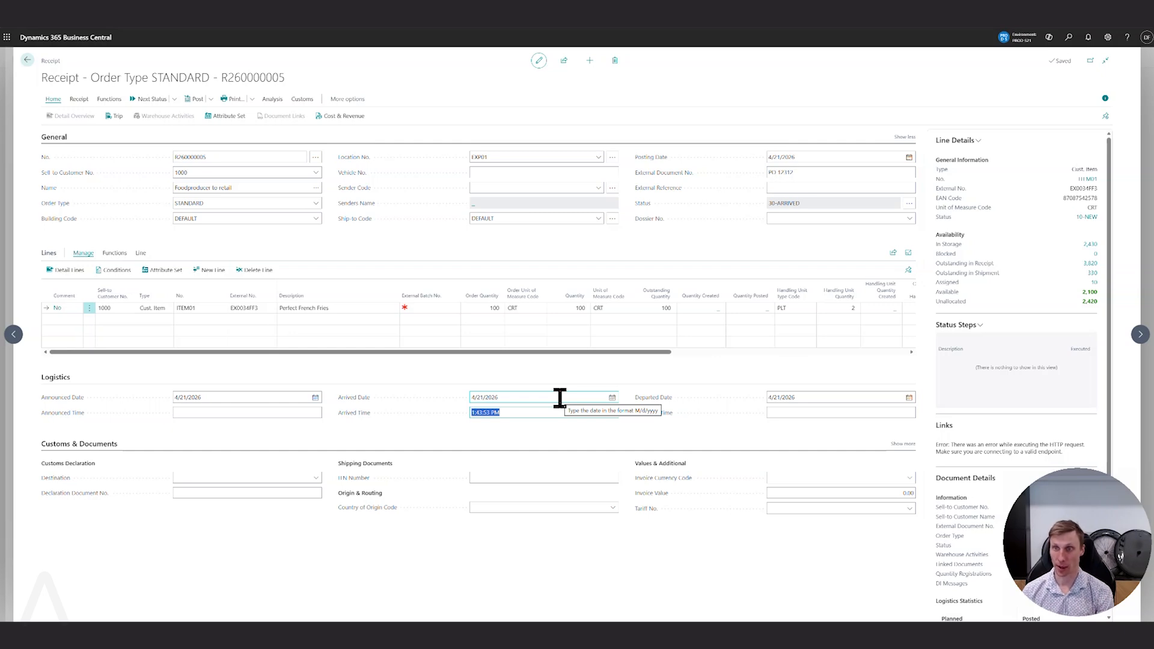
pyautogui.click(461, 70)
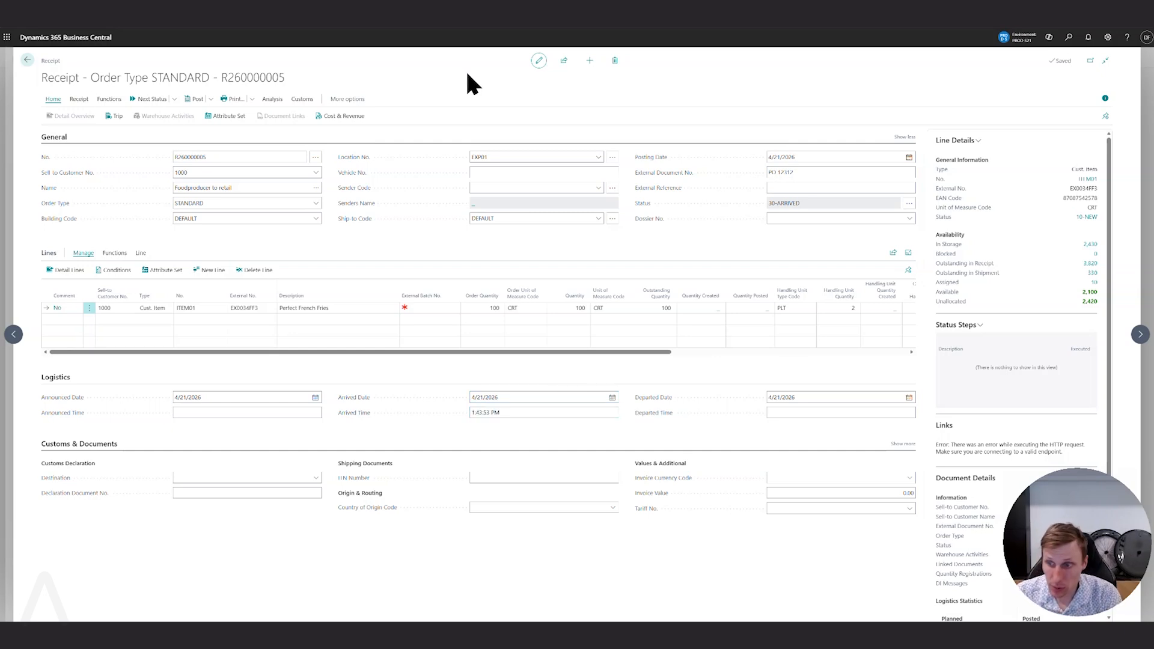